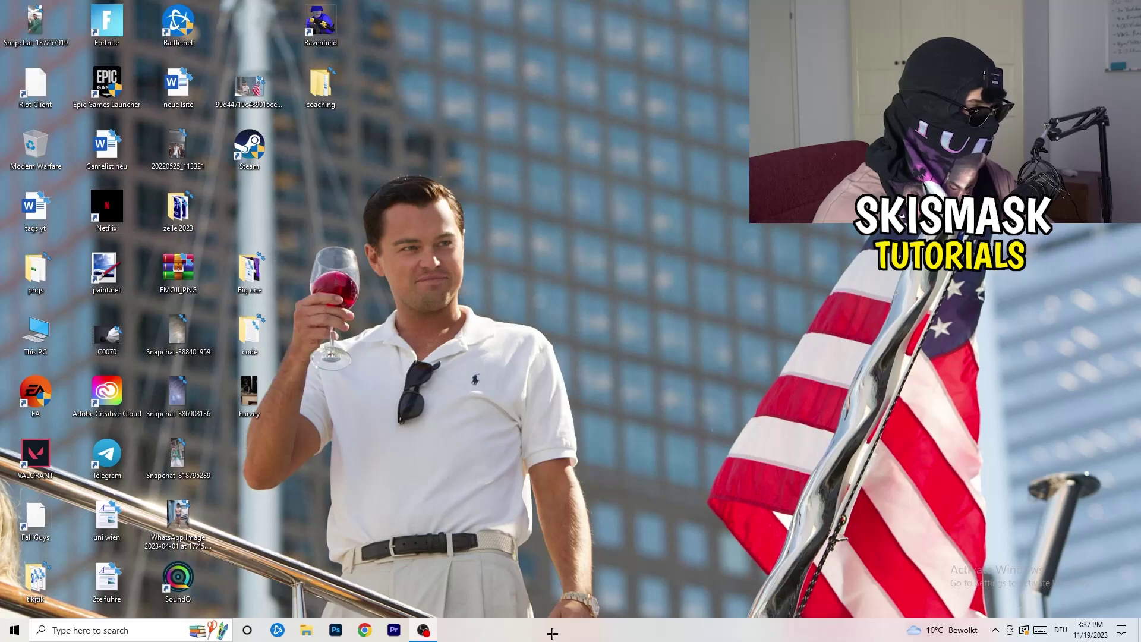
Launch Task Manager from the taskbar menu and bring up actions for Antimalware Service Executable
{"action": "right_click", "coordinate": [560, 630]}
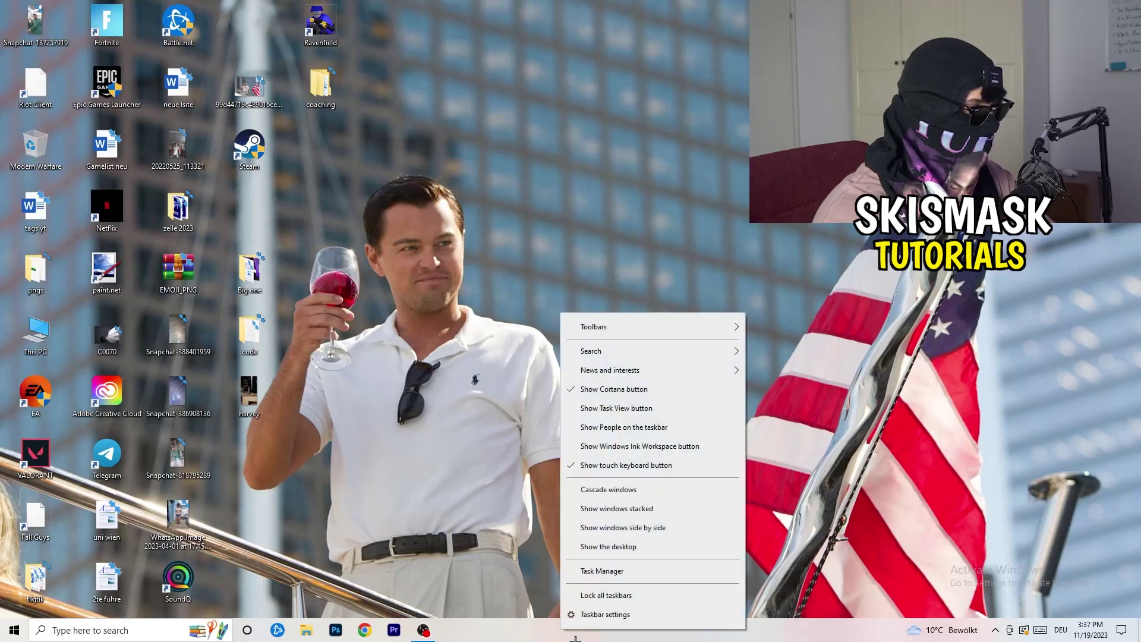
{"action": "left_click", "coordinate": [605, 572]}
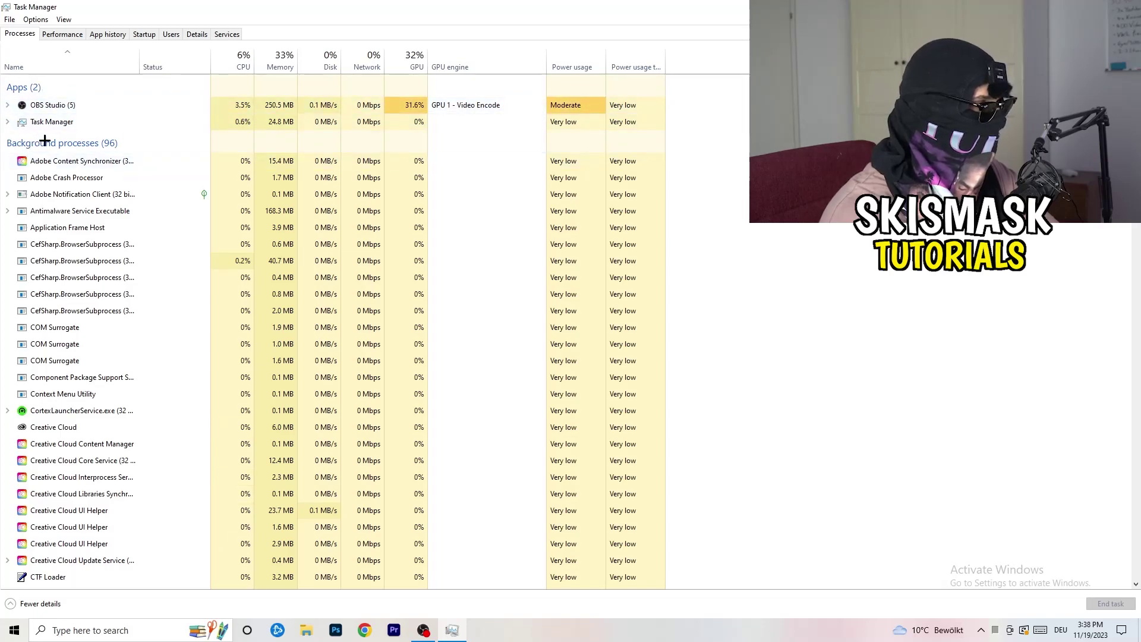
{"action": "right_click", "coordinate": [282, 210]}
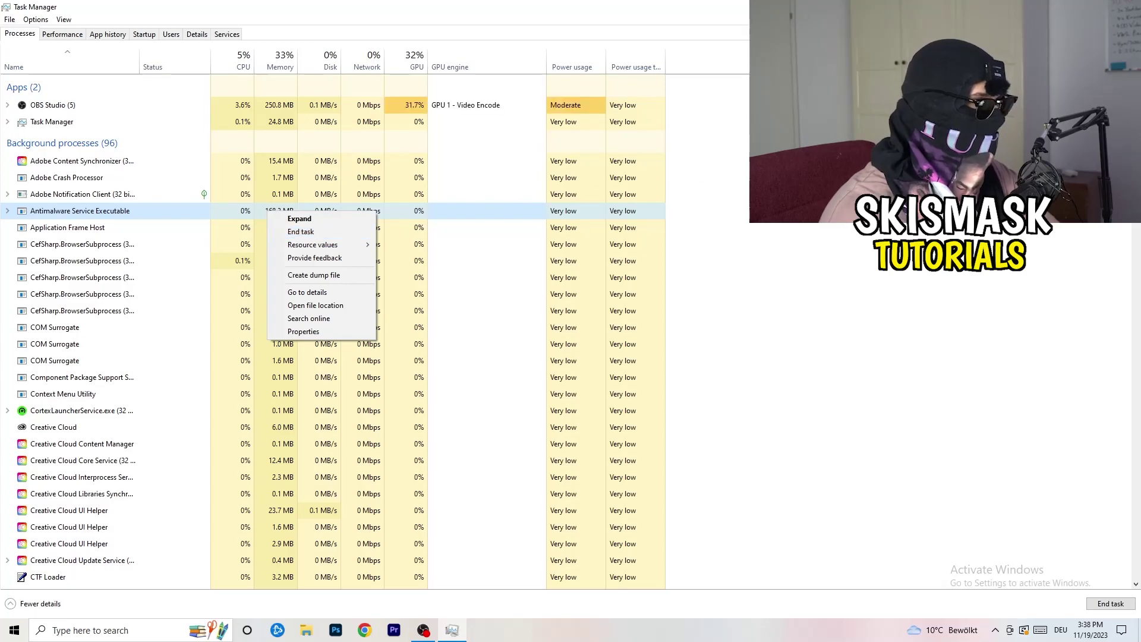
End the Antimalware Service Executable task and switch to the Startup apps list
{"action": "left_click", "coordinate": [330, 231]}
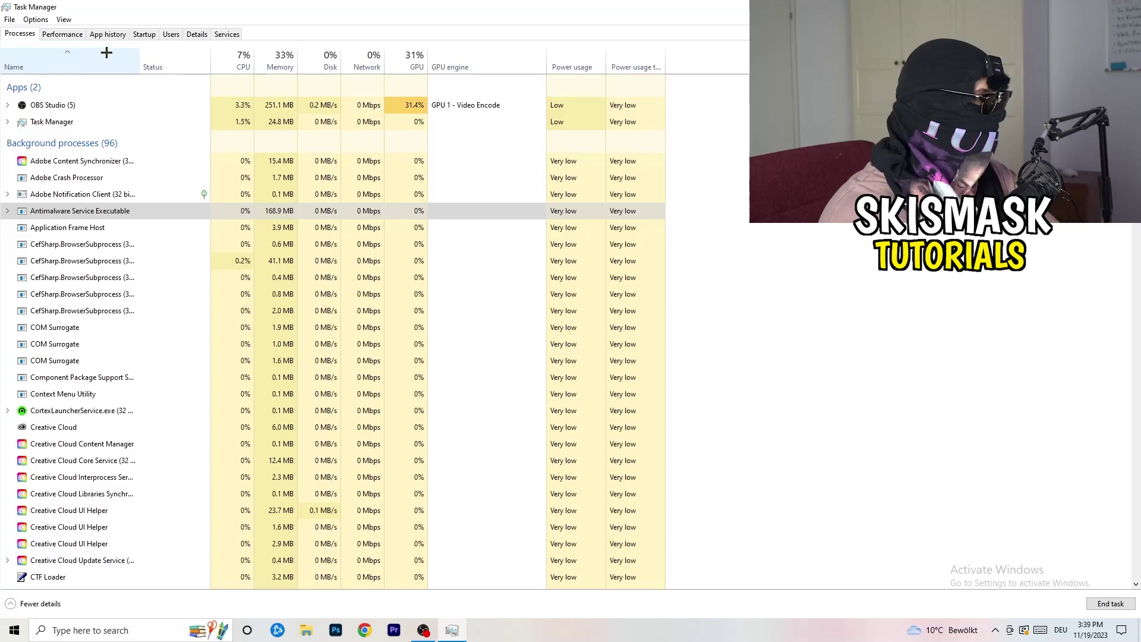
{"action": "left_click", "coordinate": [145, 34]}
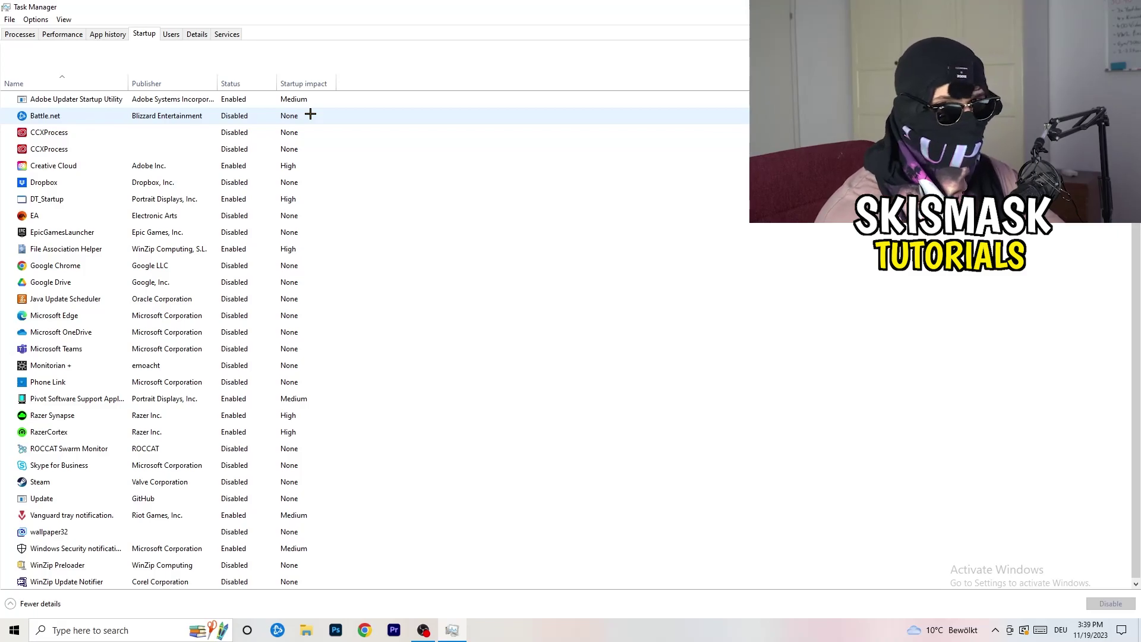
Inspect the Dropbox, EA and File Association Helper startup entries unchanged, then view the Performance graphs
{"action": "right_click", "coordinate": [238, 182]}
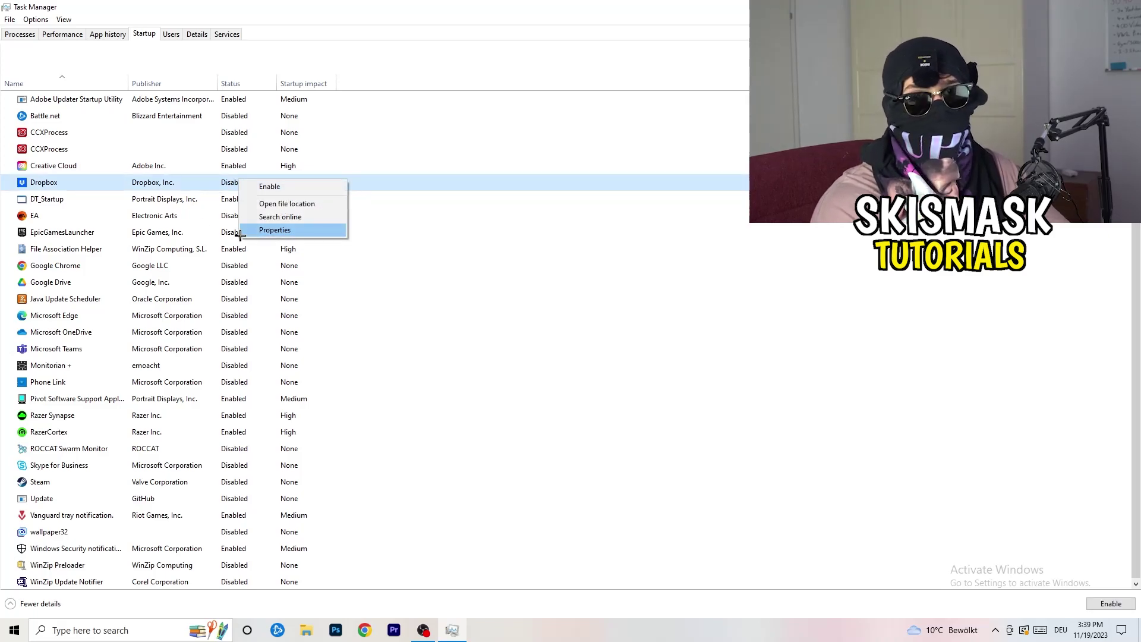
{"action": "right_click", "coordinate": [115, 219]}
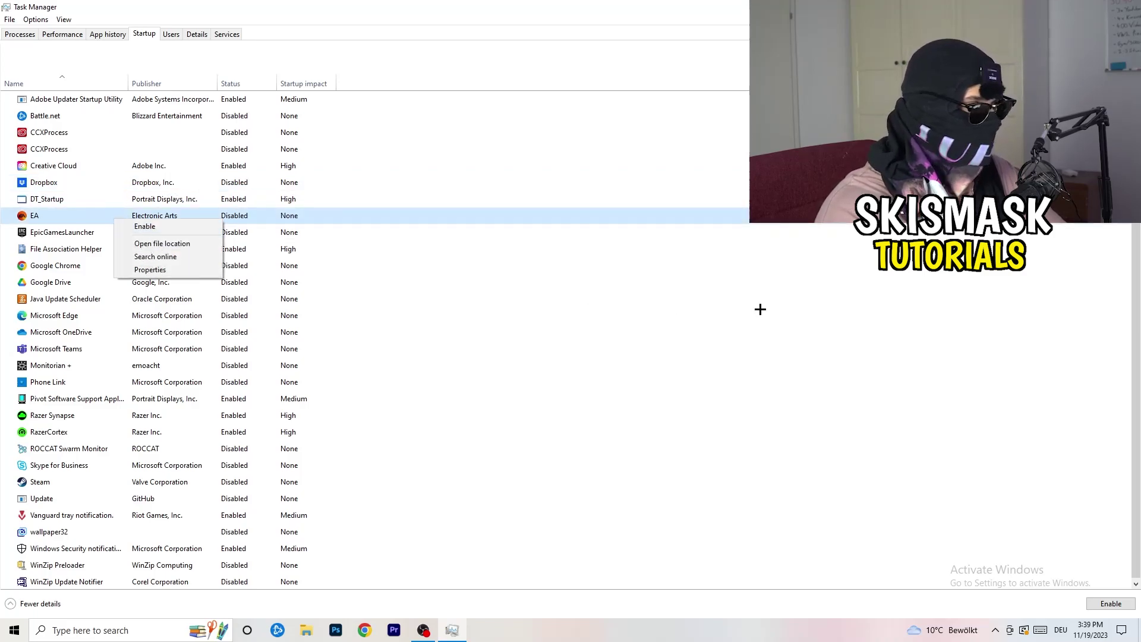
{"action": "left_click", "coordinate": [759, 311]}
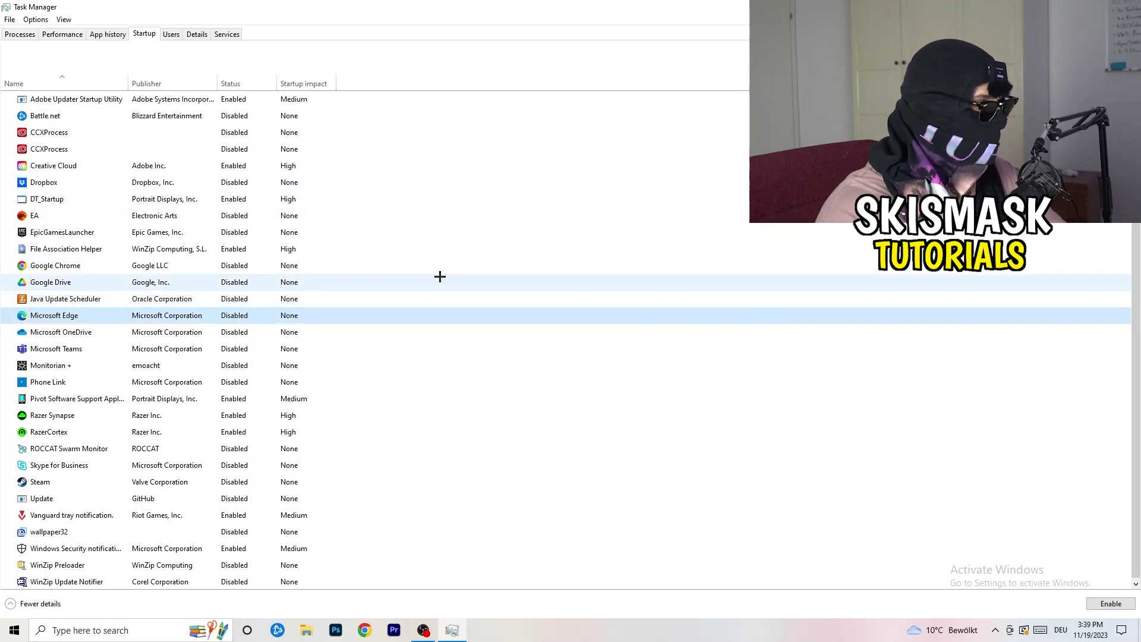
{"action": "right_click", "coordinate": [235, 252]}
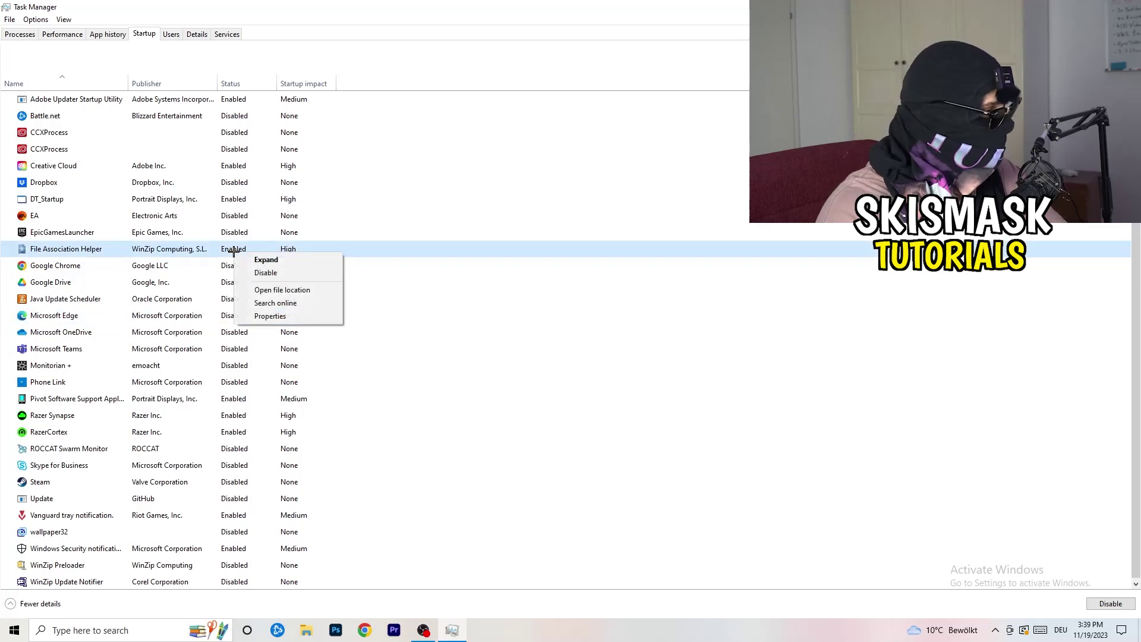
{"action": "left_click", "coordinate": [507, 298]}
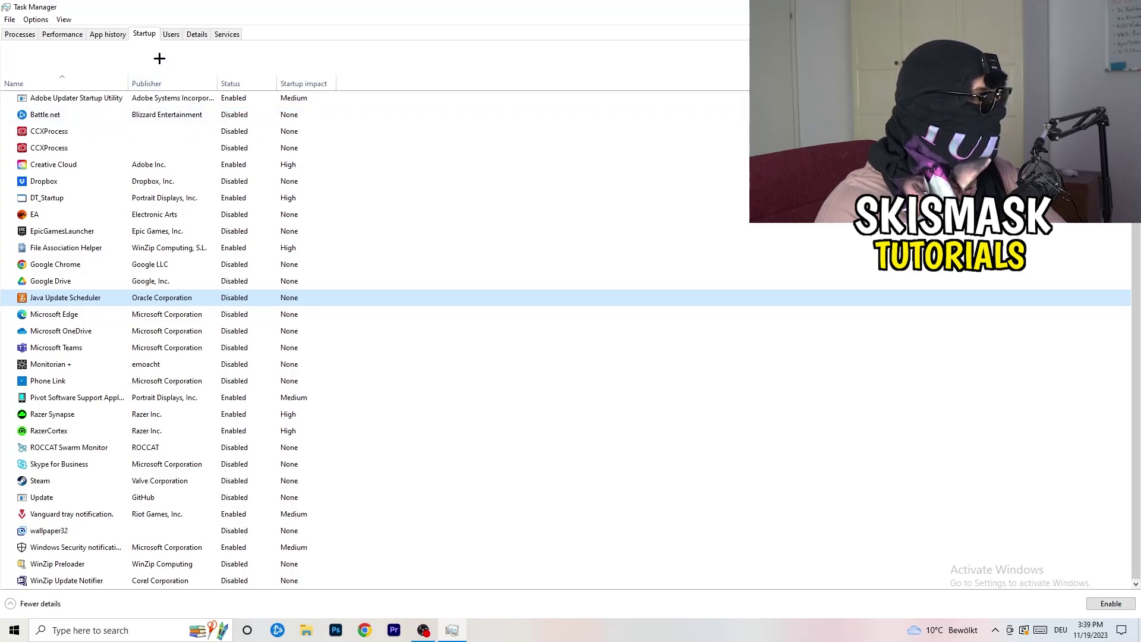
{"action": "left_click", "coordinate": [62, 34]}
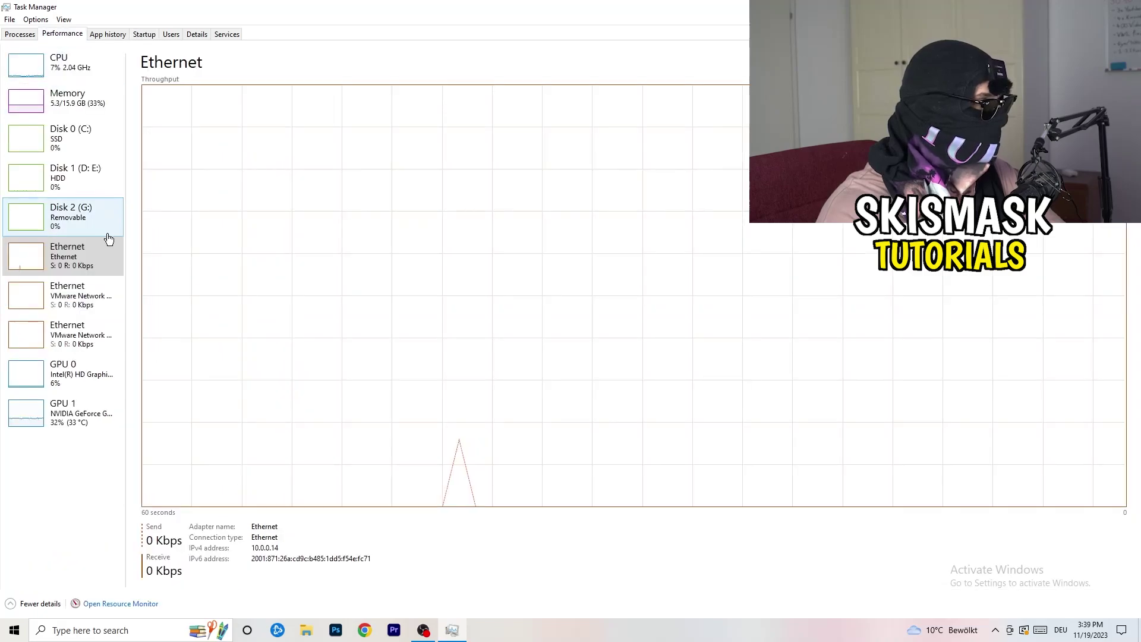
Set DropboxCrashHandler to Above normal priority on the Details tab, then close Task Manager
{"action": "left_click", "coordinate": [197, 35]}
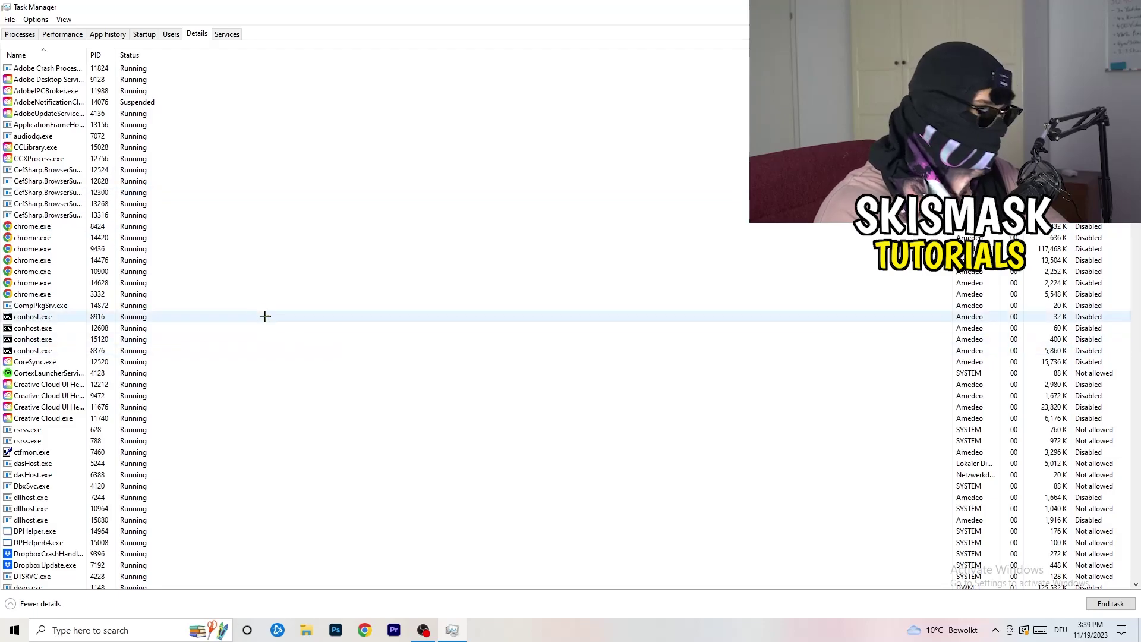
{"action": "scroll", "coordinate": [121, 305], "scroll_direction": "down", "scroll_amount": 6}
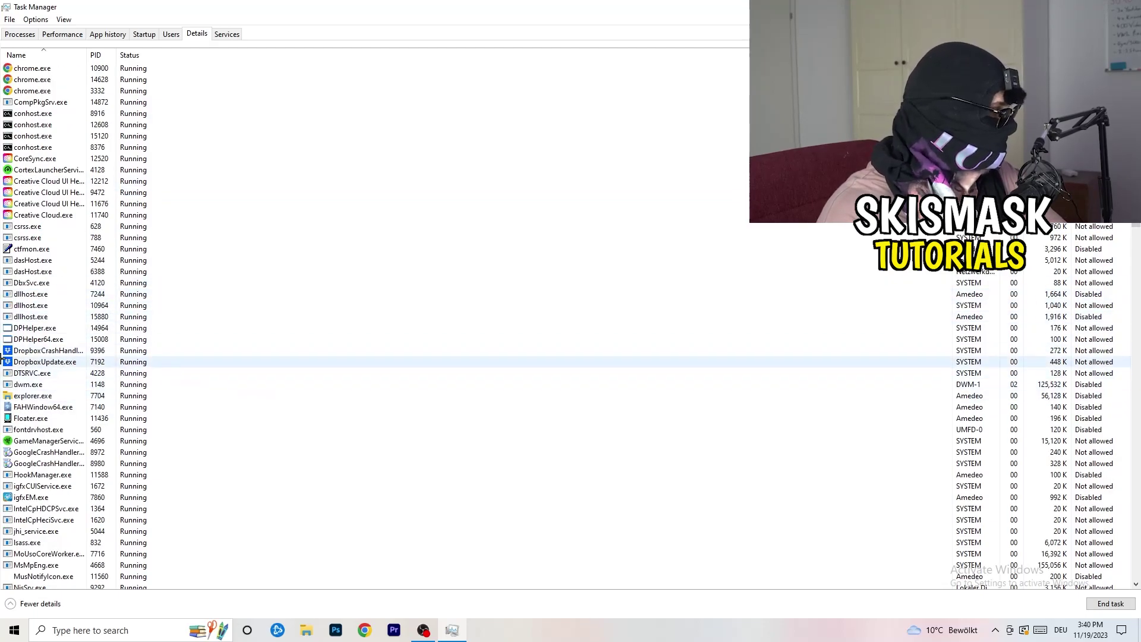
{"action": "right_click", "coordinate": [46, 352]}
{"action": "right_click", "coordinate": [95, 350]}
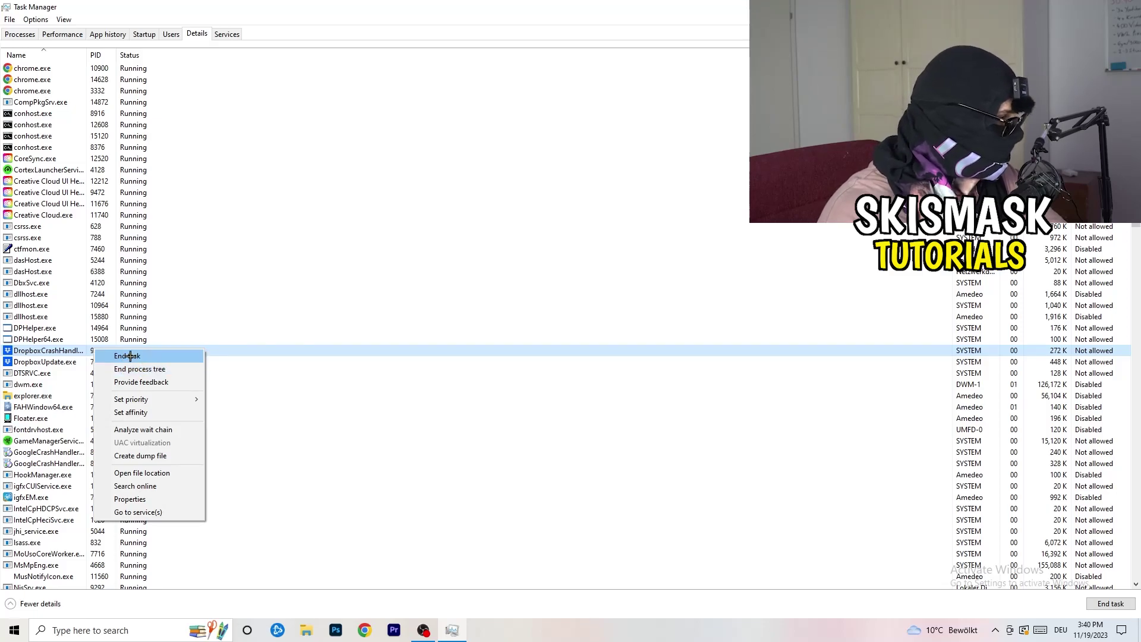
{"action": "right_click", "coordinate": [87, 351]}
{"action": "right_click", "coordinate": [87, 350]}
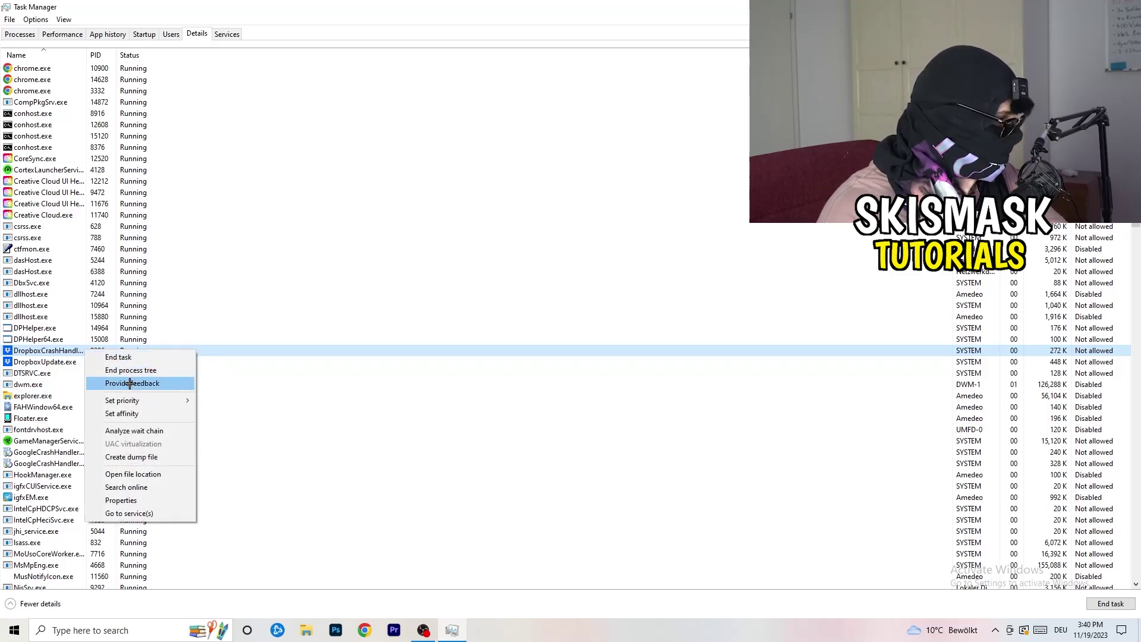
{"action": "mouse_move", "coordinate": [140, 401]}
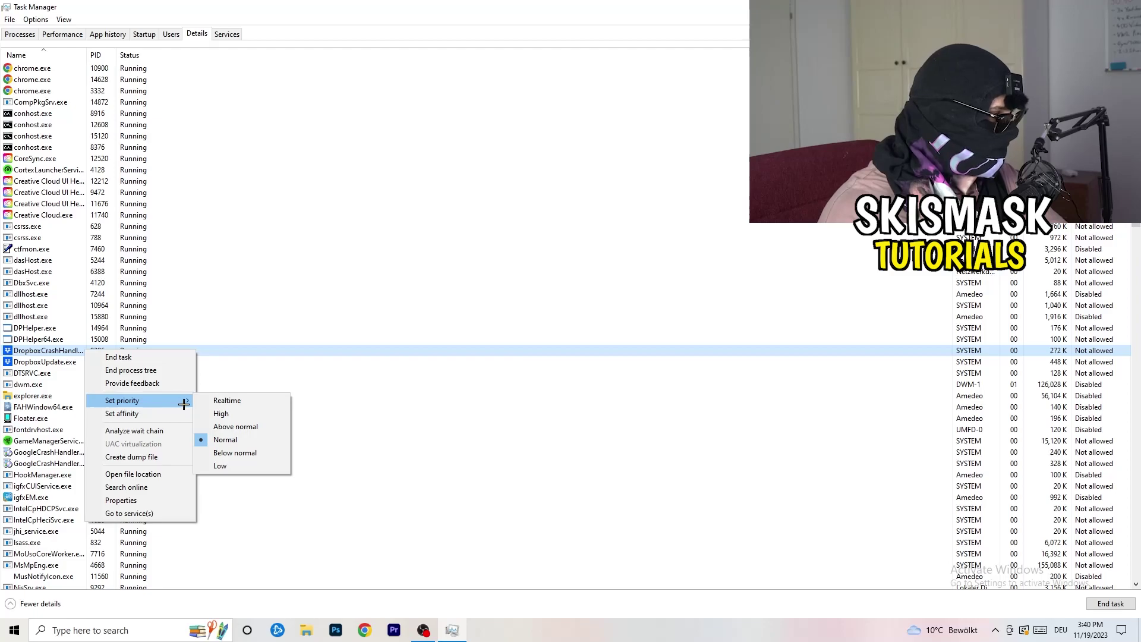
{"action": "left_click", "coordinate": [141, 400]}
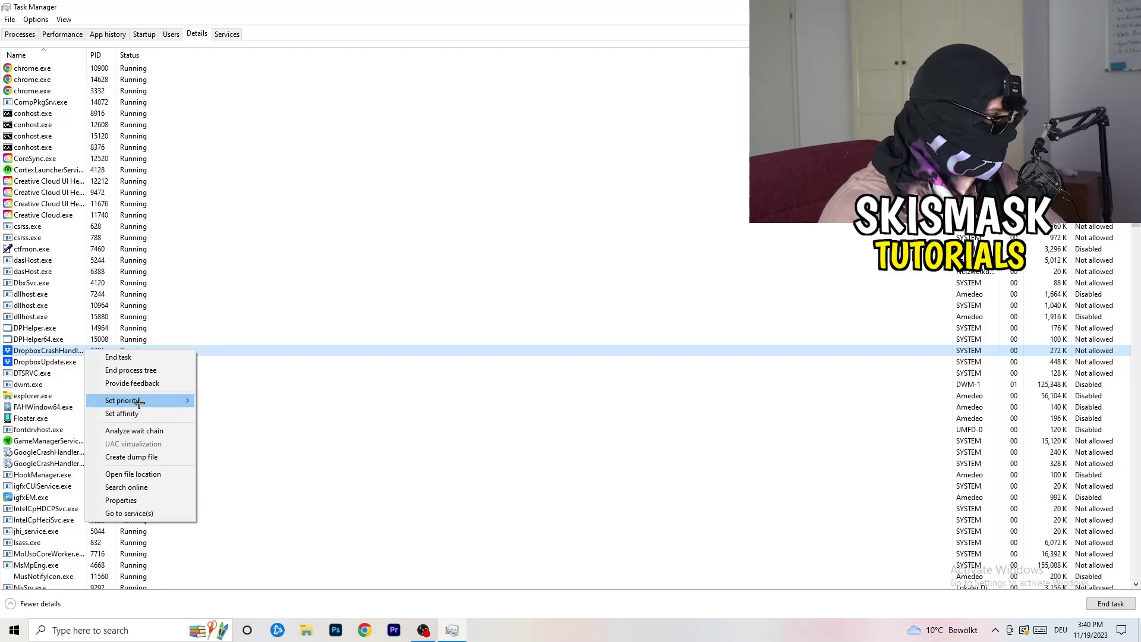
{"action": "mouse_move", "coordinate": [157, 398]}
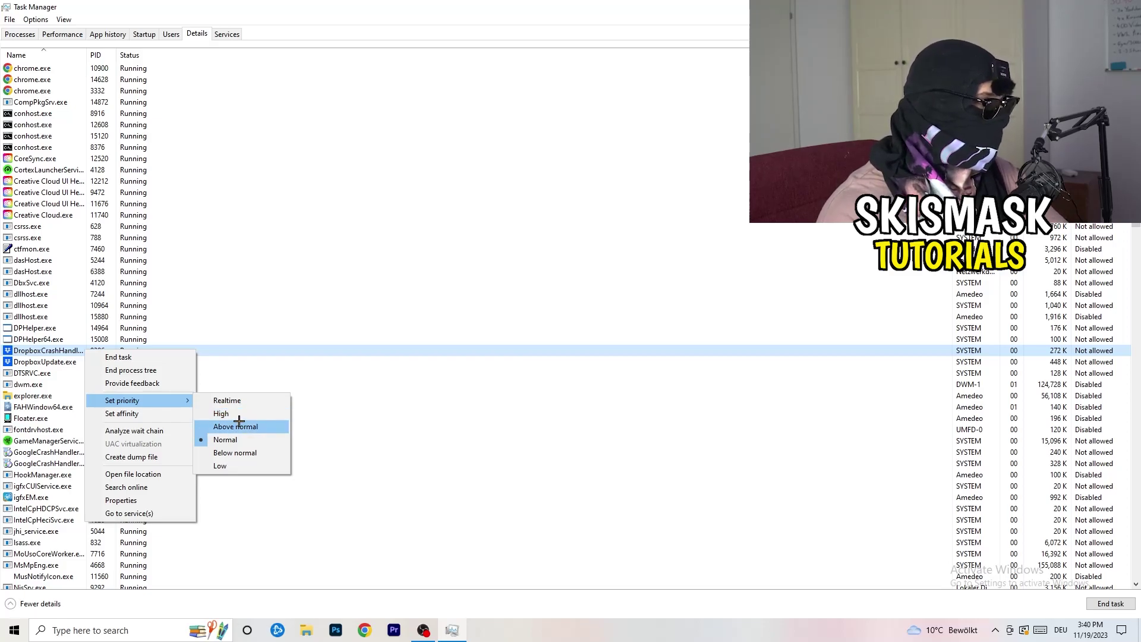
{"action": "left_click", "coordinate": [565, 7]}
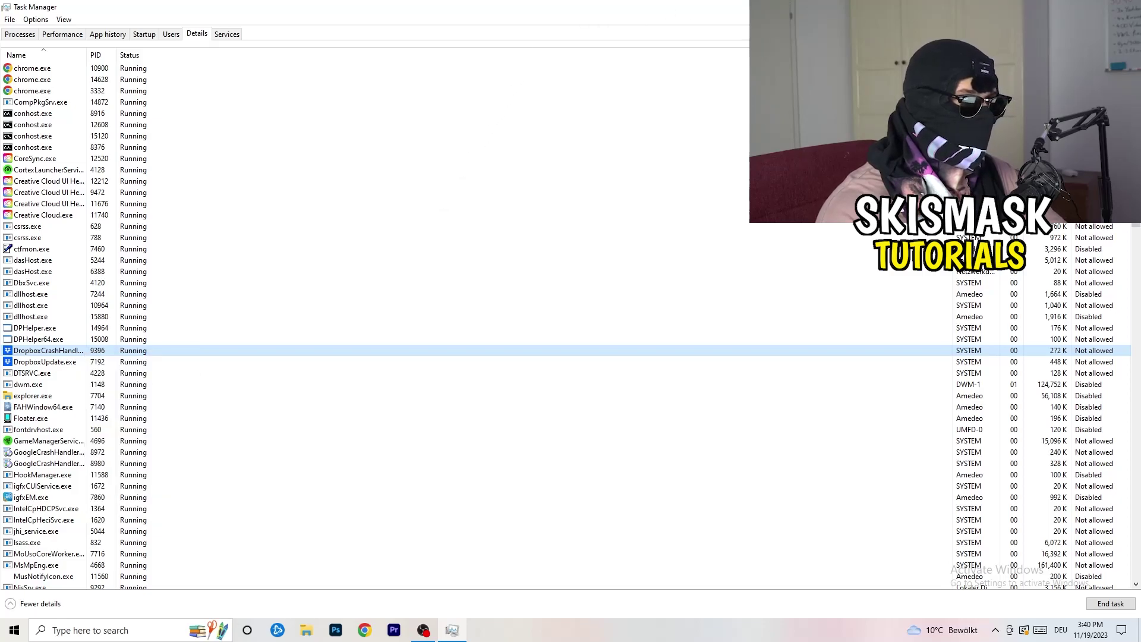
{"action": "key", "text": "alt+F4"}
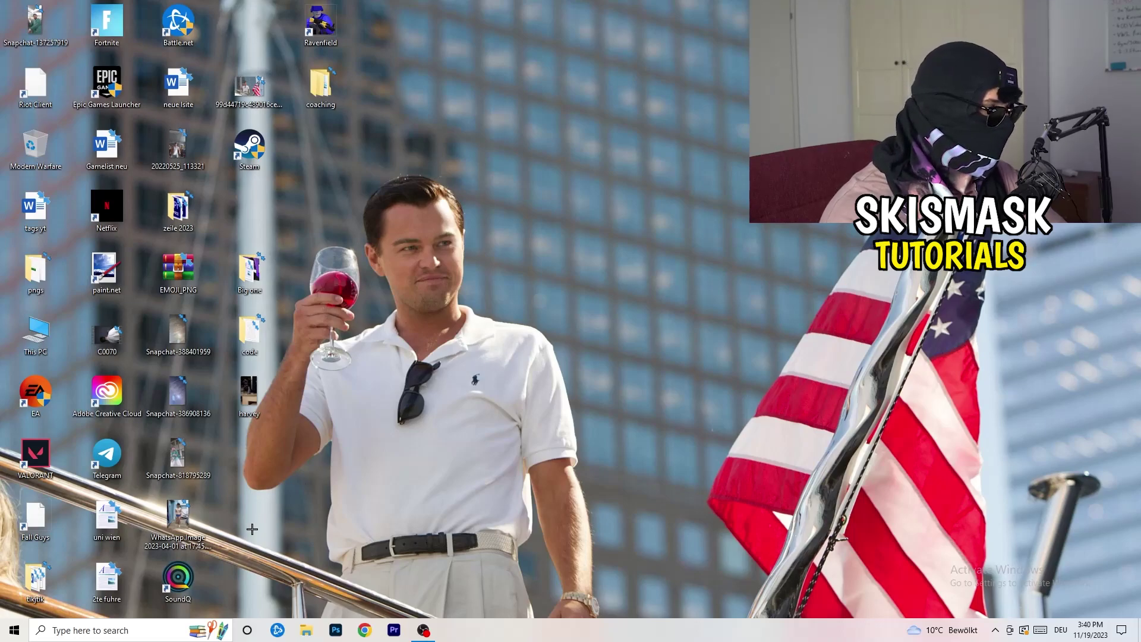
Launch Settings by searching 'sett' from Start and go to the System page
{"action": "left_click", "coordinate": [15, 630]}
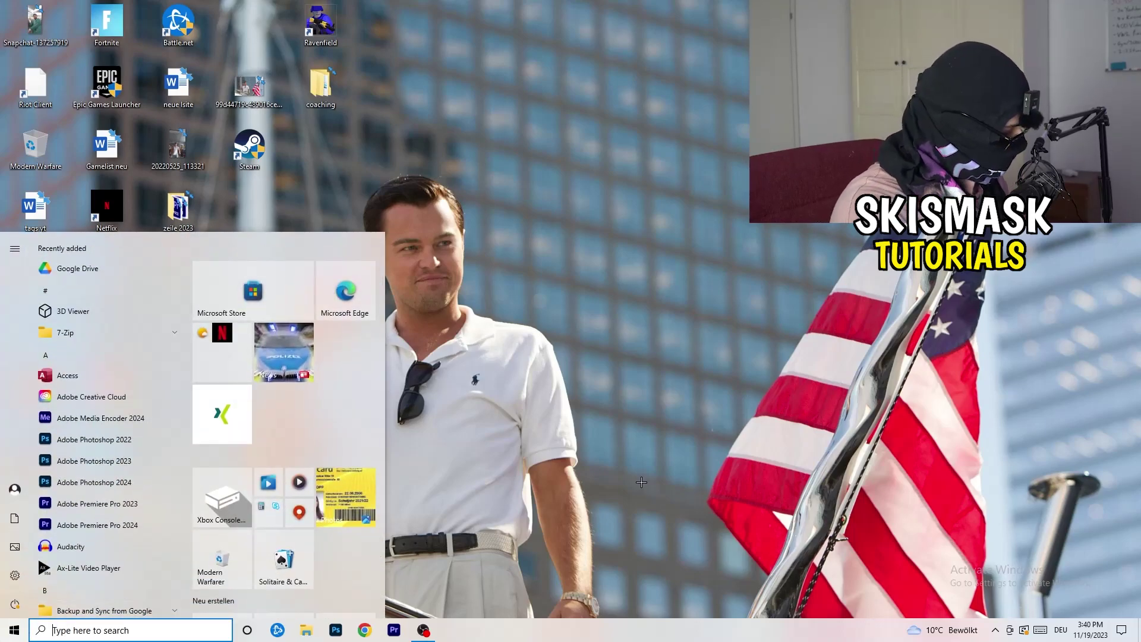
{"action": "type", "text": "sett"}
{"action": "key", "text": "Return"}
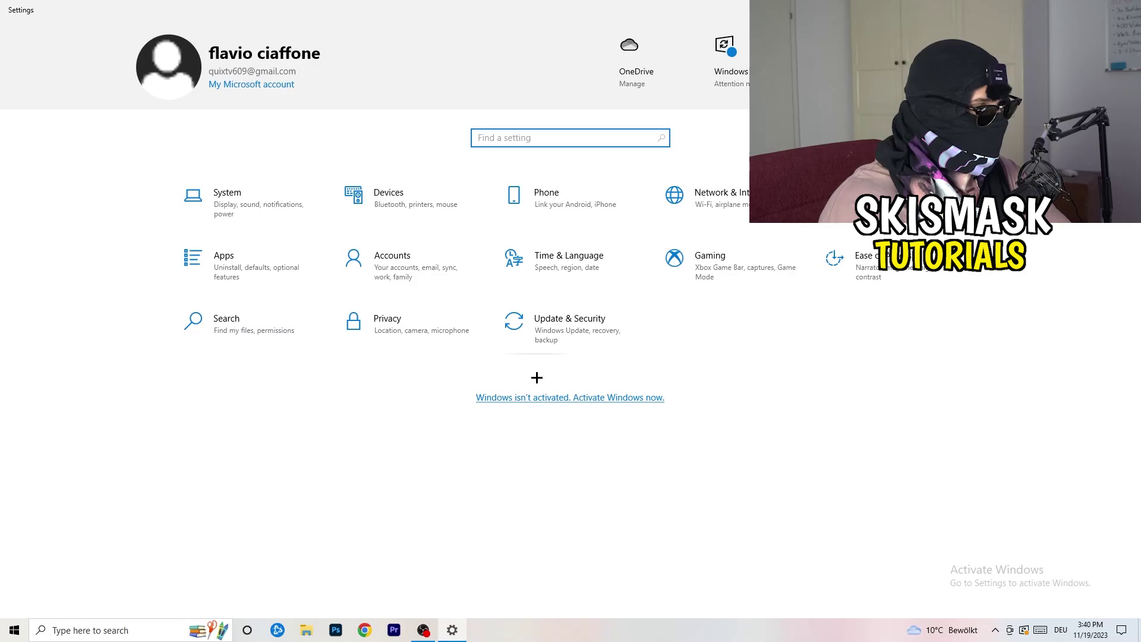
{"action": "left_click", "coordinate": [259, 213]}
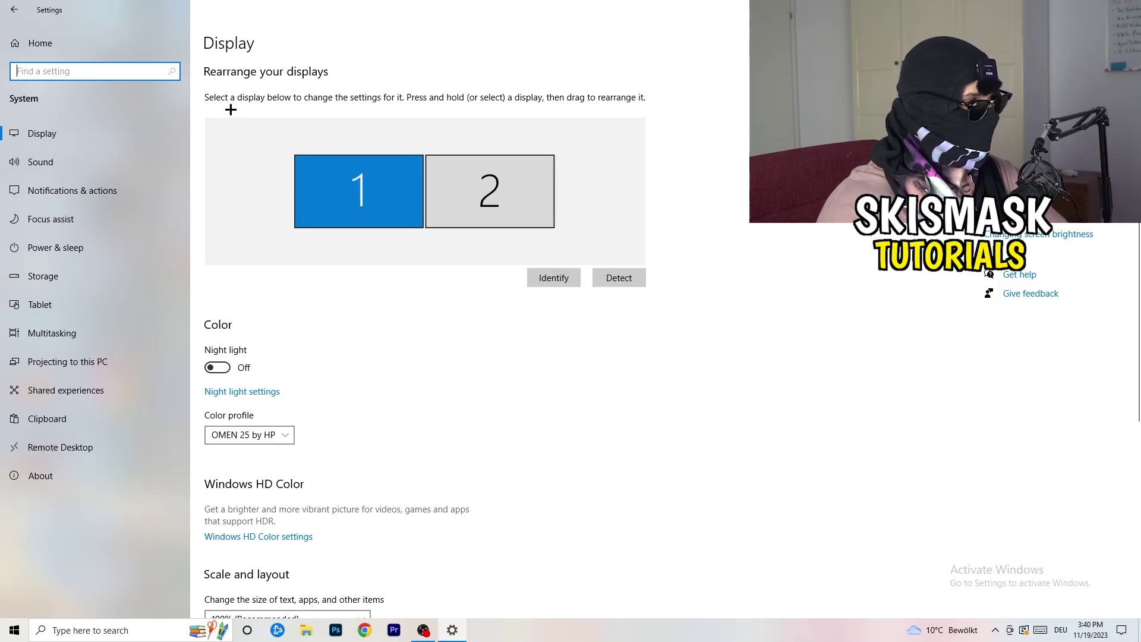
{"action": "left_click", "coordinate": [242, 39]}
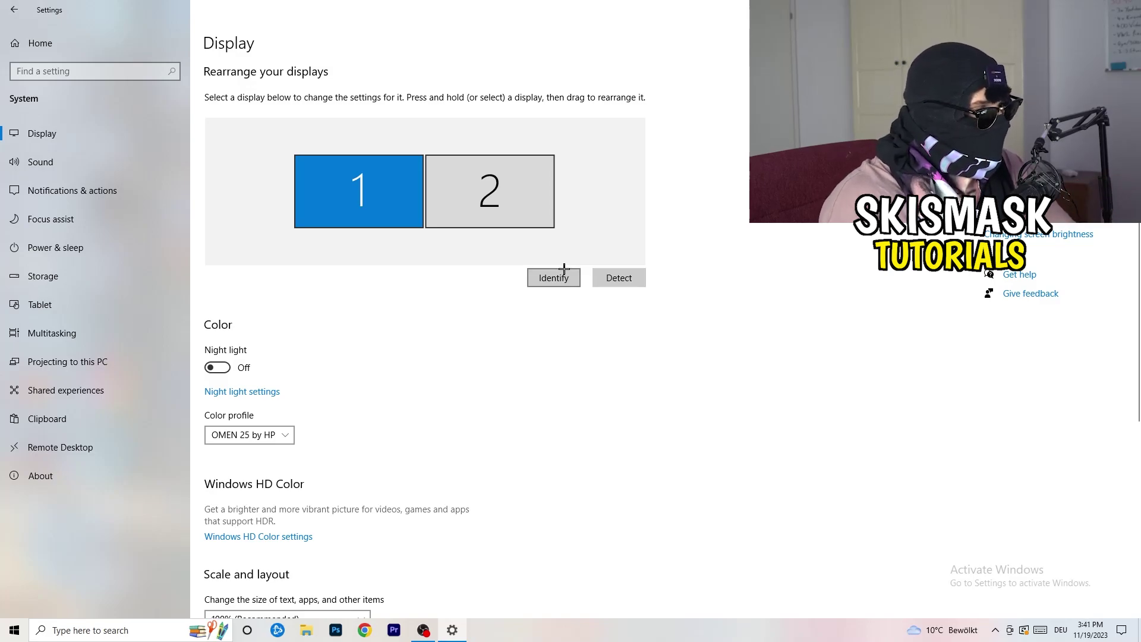
Keep display scaling at 100% and resolution unchanged, then go to the Storage page
{"action": "scroll", "coordinate": [402, 326], "scroll_direction": "down", "scroll_amount": 2}
{"action": "scroll", "coordinate": [403, 326], "scroll_direction": "up", "scroll_amount": 2}
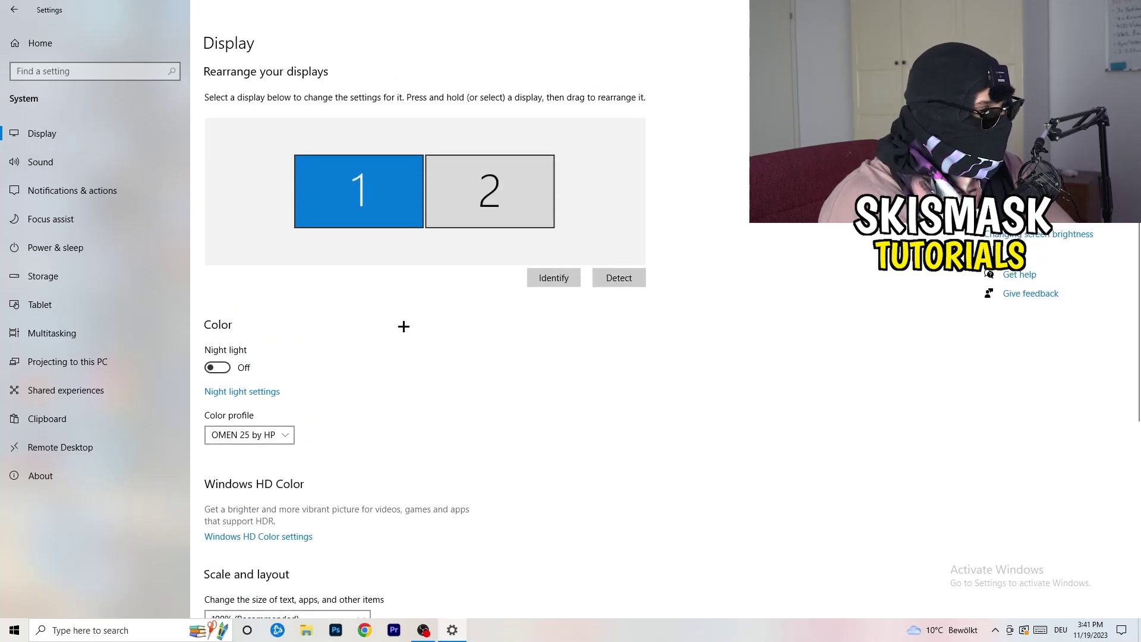
{"action": "scroll", "coordinate": [402, 326], "scroll_direction": "down", "scroll_amount": 4}
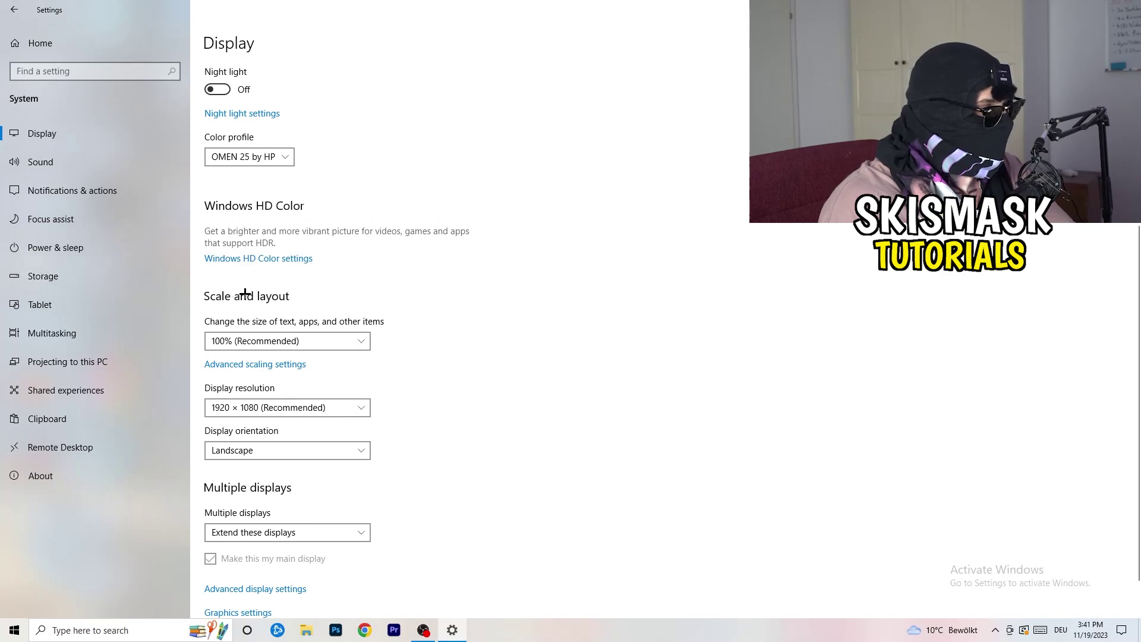
{"action": "left_click", "coordinate": [350, 336]}
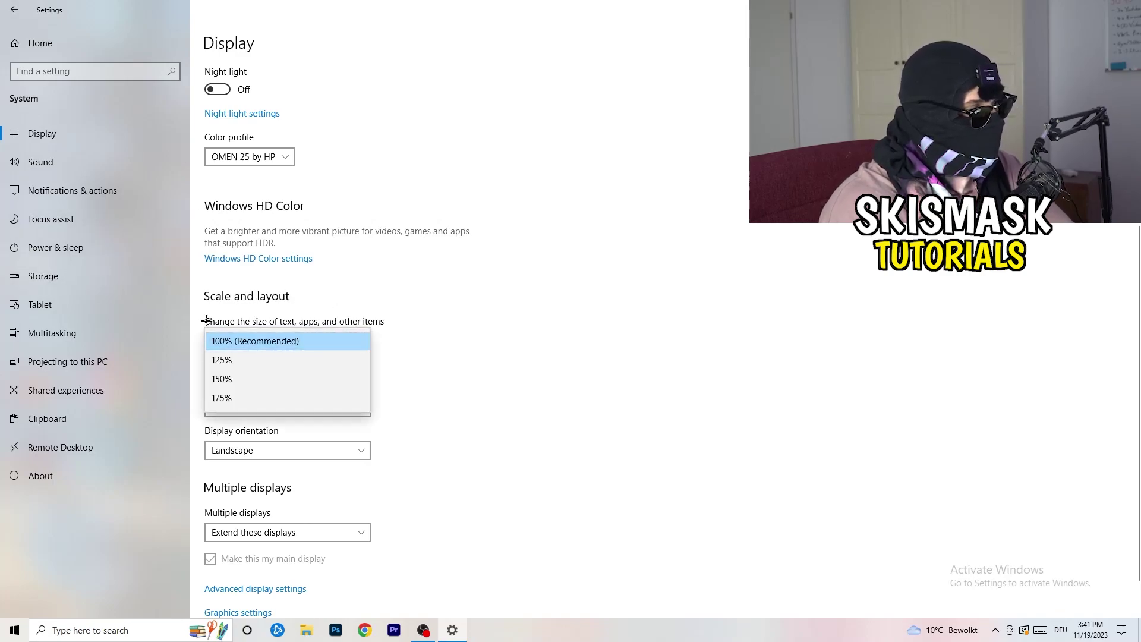
{"action": "left_click", "coordinate": [402, 319]}
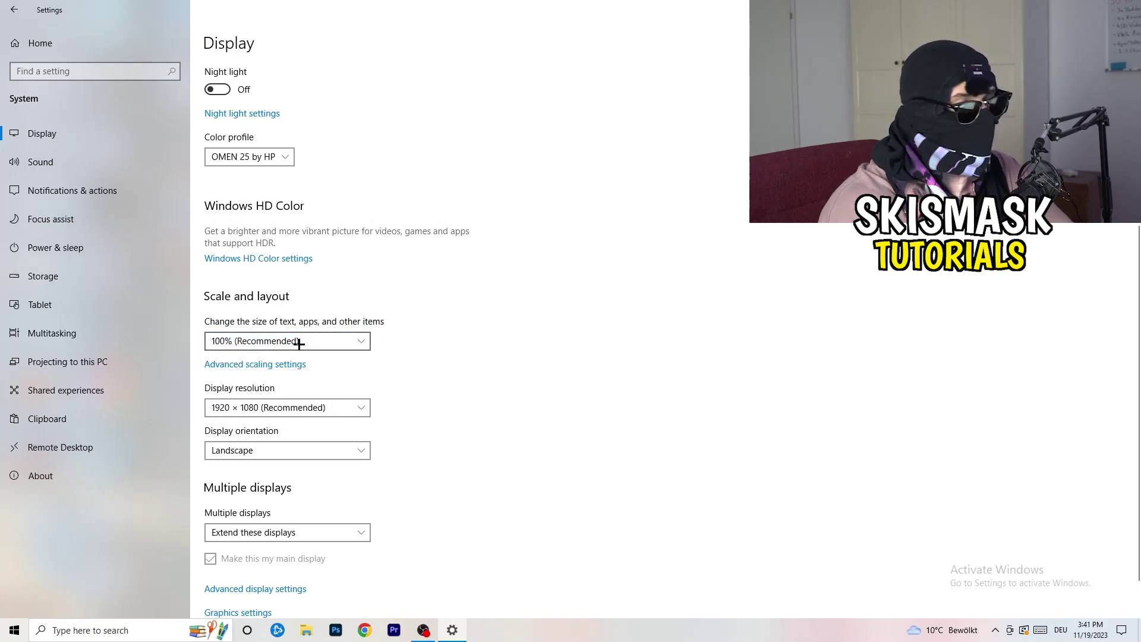
{"action": "scroll", "coordinate": [308, 353], "scroll_direction": "down", "scroll_amount": 1}
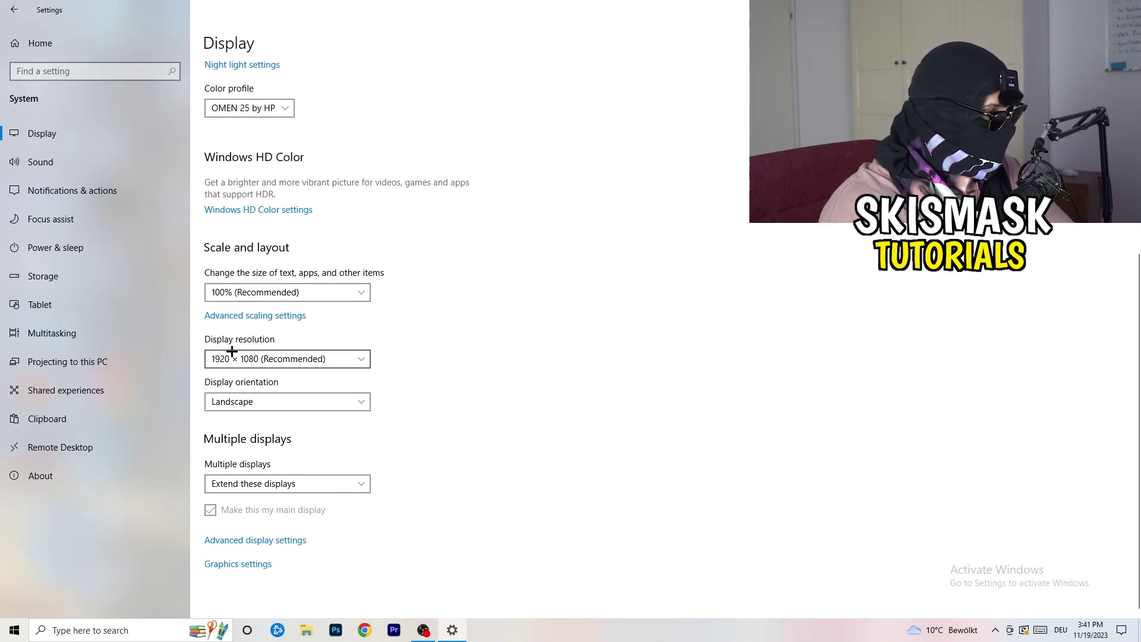
{"action": "key", "text": "alt+Down"}
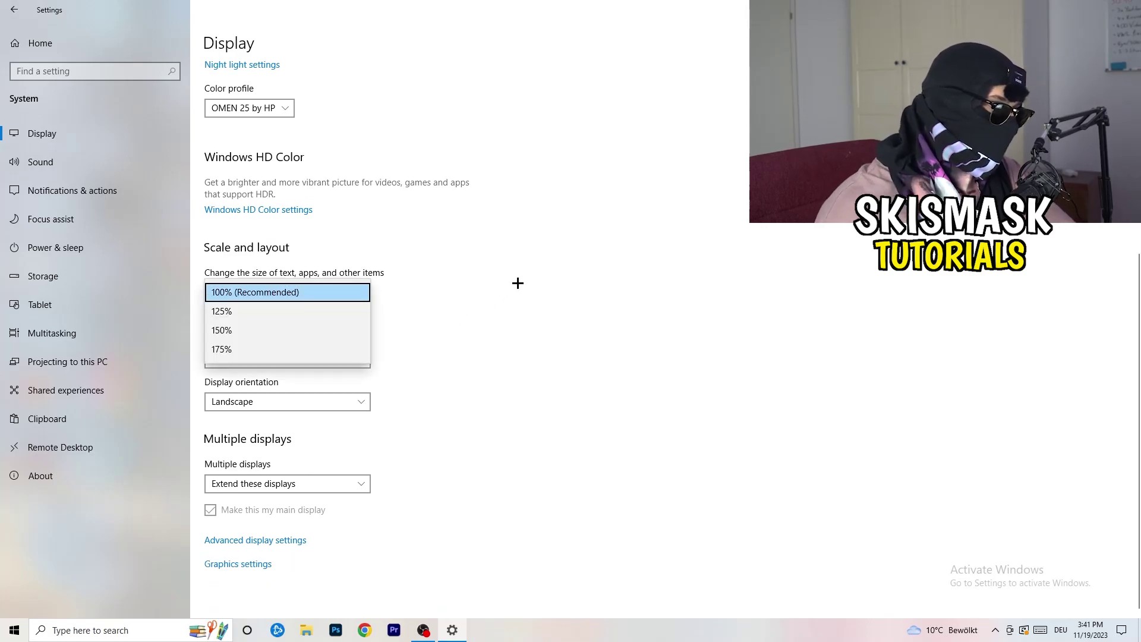
{"action": "key", "text": "Escape"}
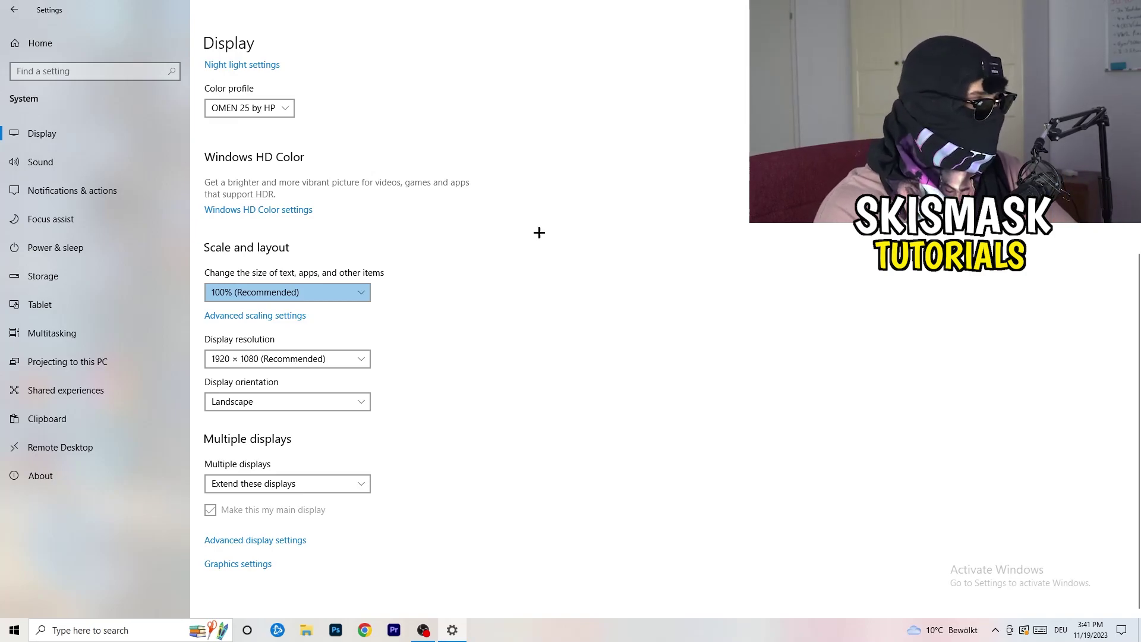
{"action": "left_click", "coordinate": [364, 360]}
{"action": "left_click", "coordinate": [412, 337]}
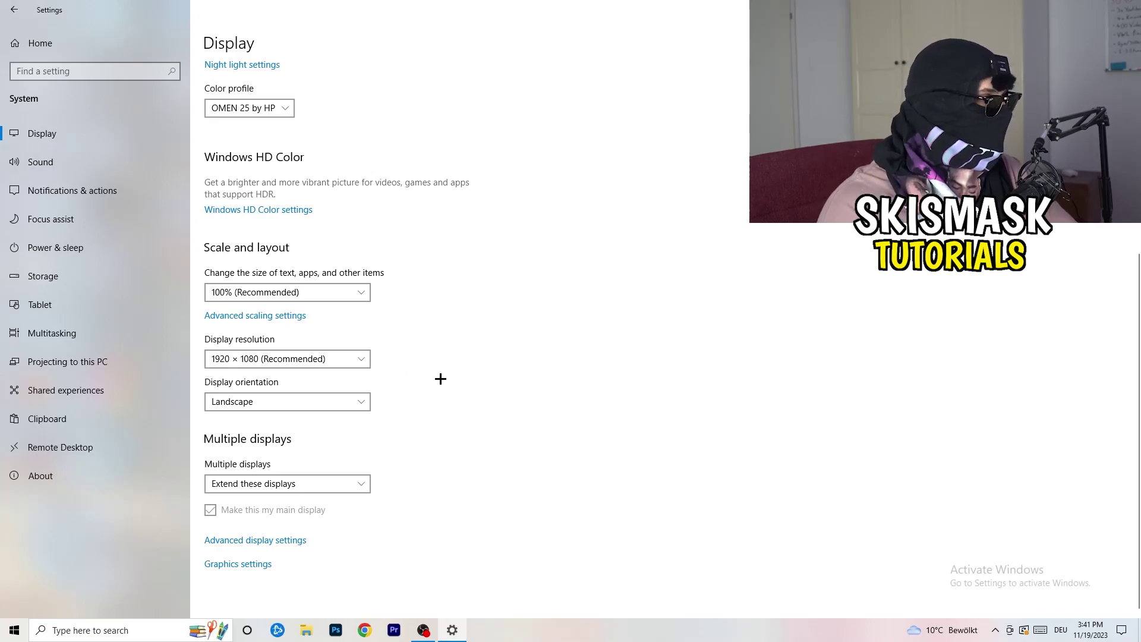
{"action": "left_click", "coordinate": [85, 269]}
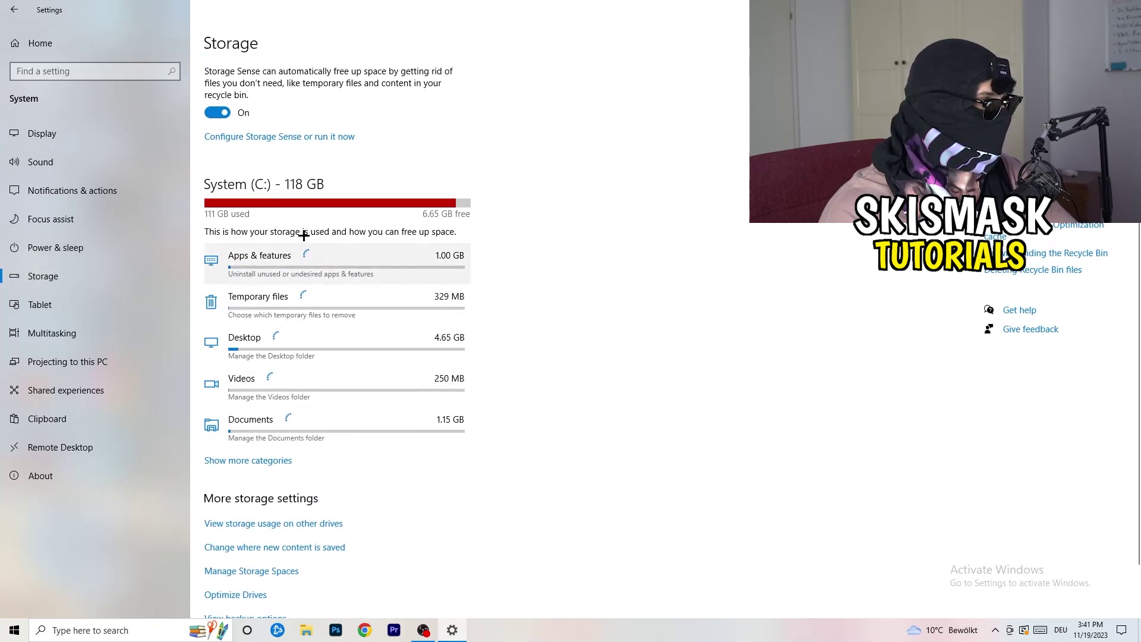
Keep Storage Sense weekly with 14-day recycle bin cleanup, but stop deleting unused temporary files
{"action": "left_click", "coordinate": [248, 137]}
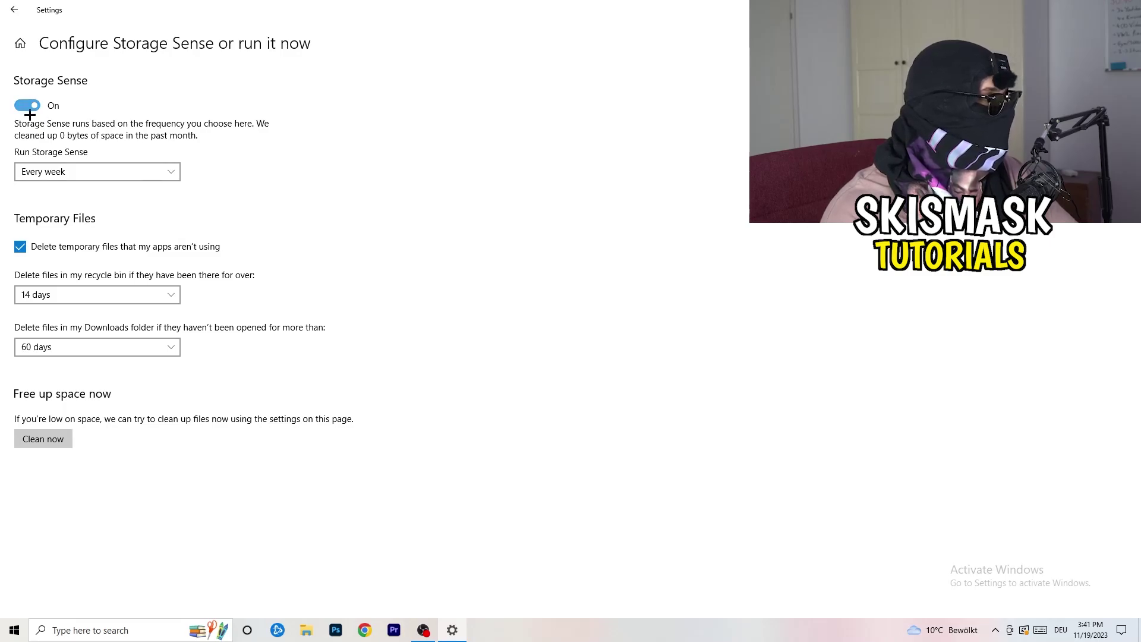
{"action": "left_click", "coordinate": [90, 172]}
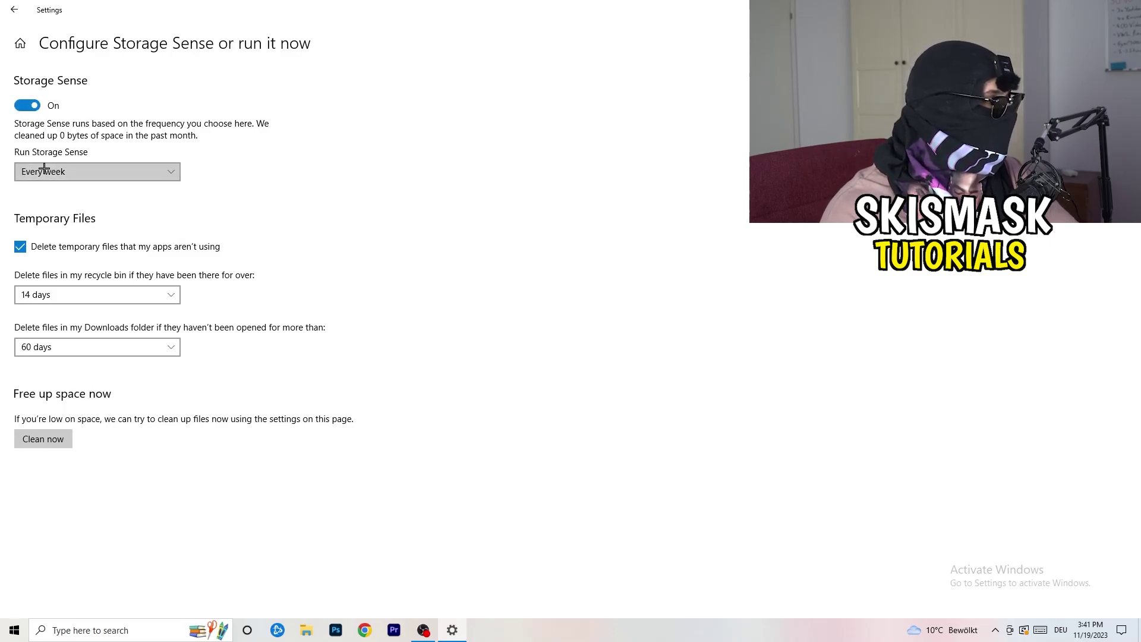
{"action": "left_click", "coordinate": [252, 151]}
{"action": "left_click", "coordinate": [149, 250]}
{"action": "left_click", "coordinate": [71, 291]}
{"action": "left_click", "coordinate": [227, 366]}
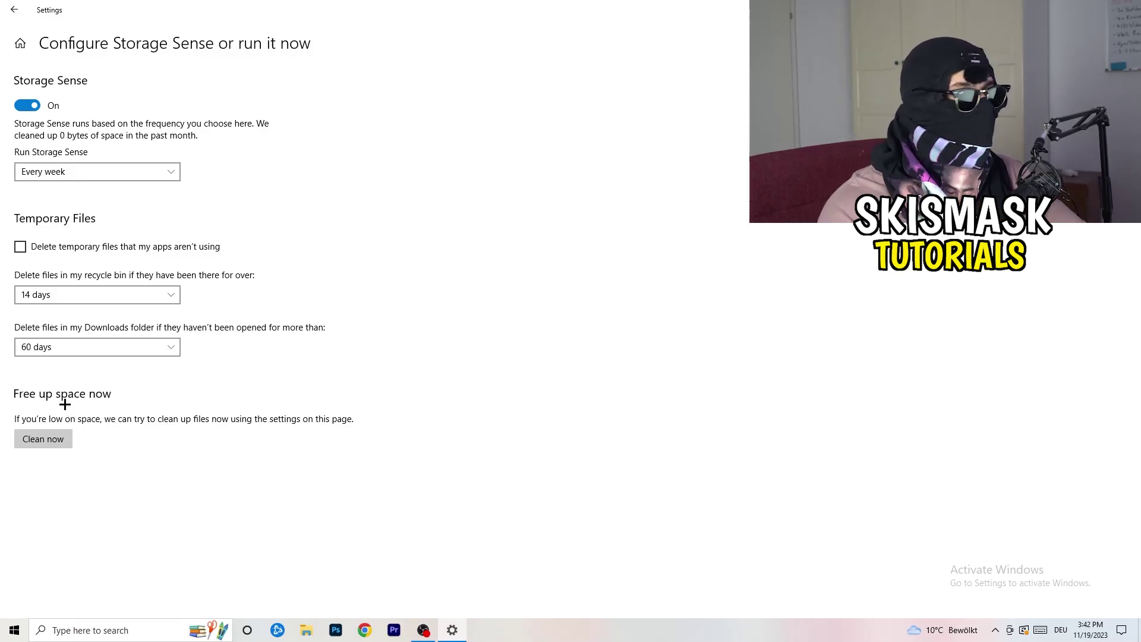
{"action": "left_click", "coordinate": [4, 13]}
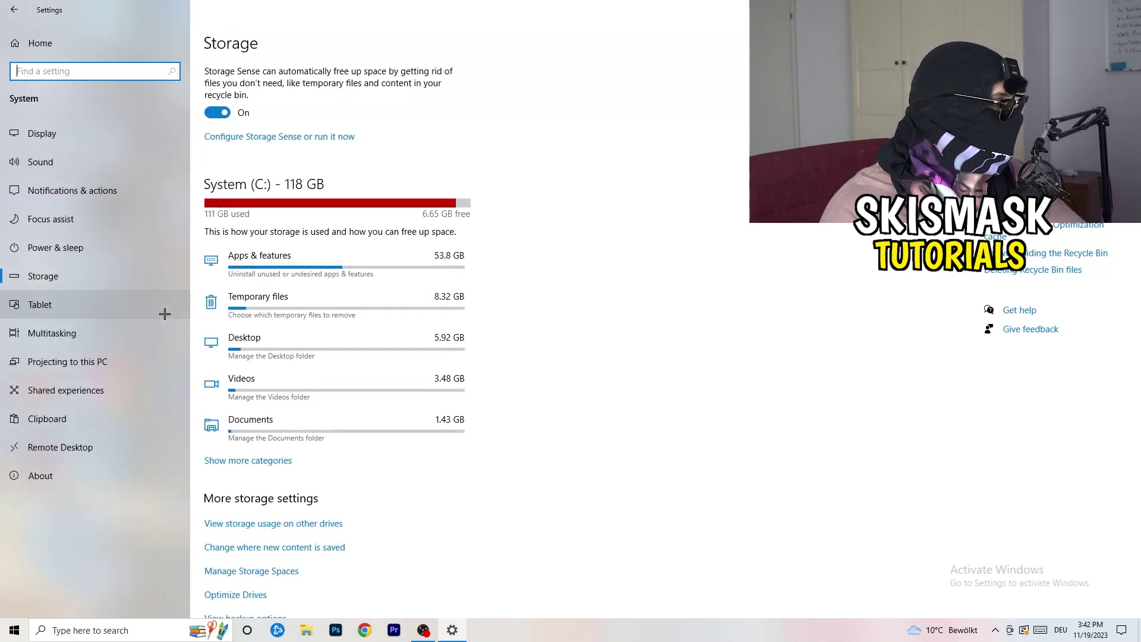
Review every power plan under Power & sleep, keeping Balanced active, then close both windows
{"action": "left_click", "coordinate": [132, 255]}
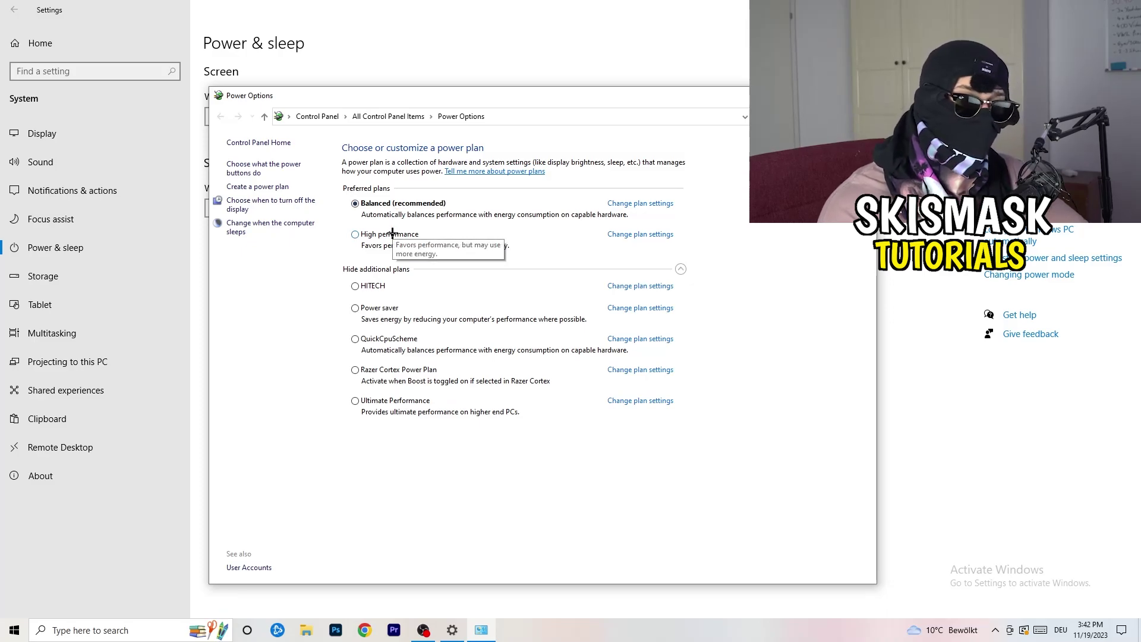
{"action": "left_click", "coordinate": [397, 271]}
{"action": "left_click", "coordinate": [681, 269]}
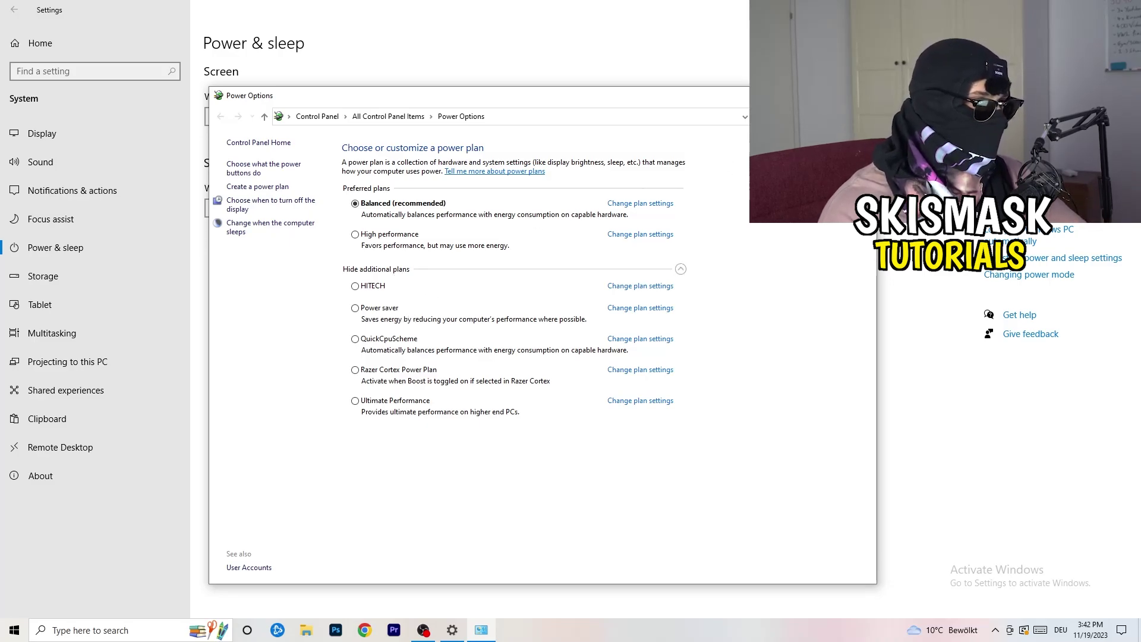
{"action": "key", "text": "alt+F4"}
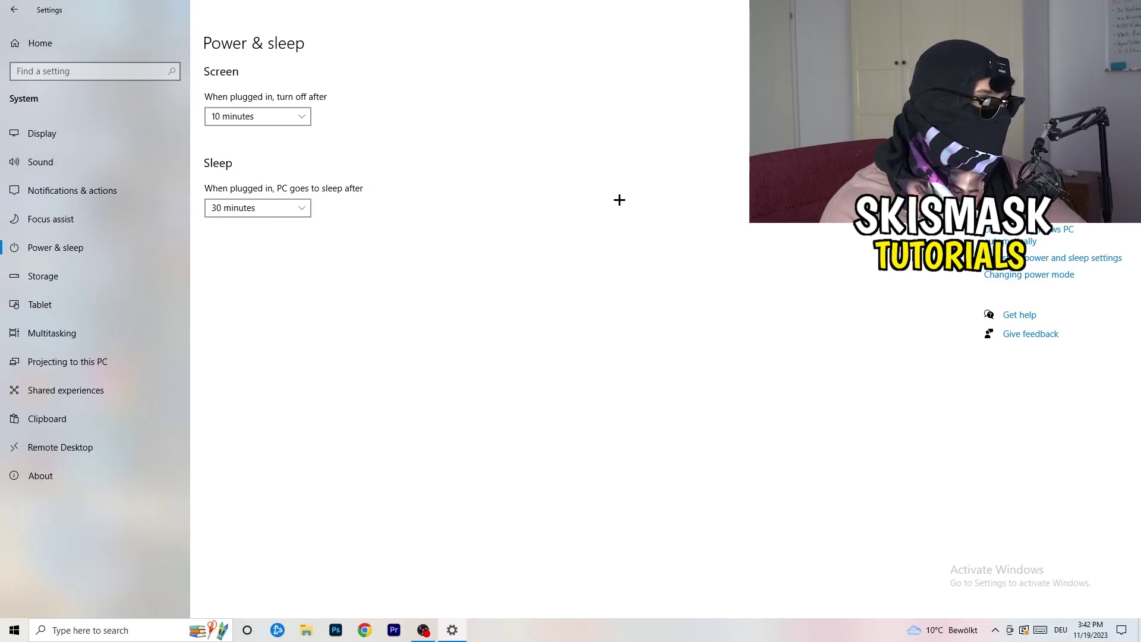
{"action": "key", "text": "alt+F4"}
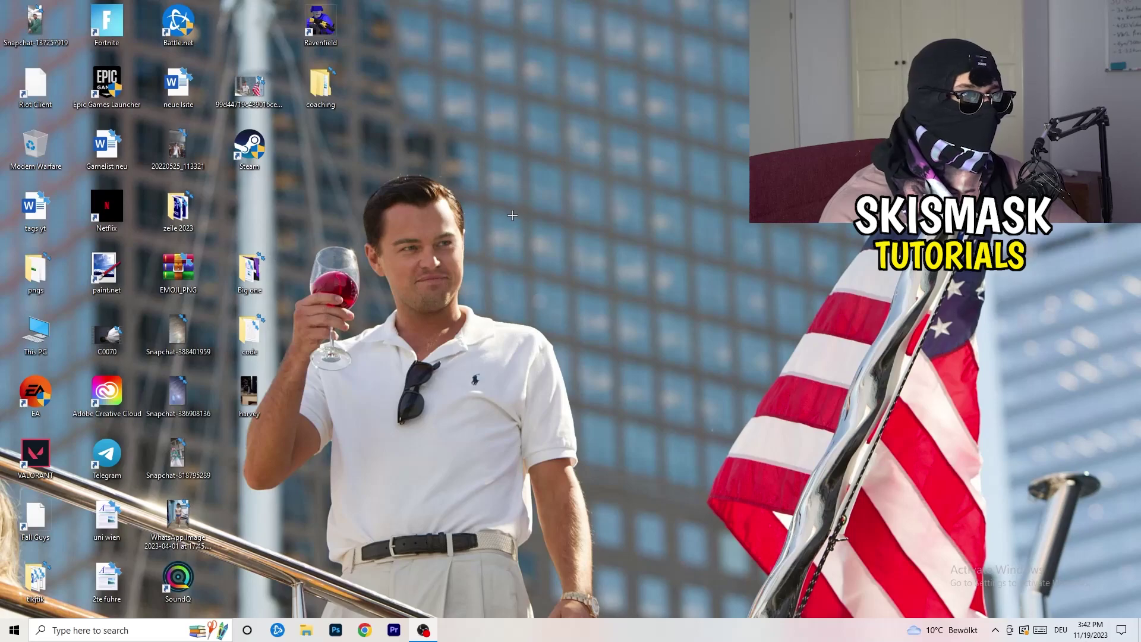
Move the Steam shortcut onto open desktop space and bring up its Properties
{"action": "left_click_drag", "start_coordinate": [257, 155], "coordinate": [614, 219]}
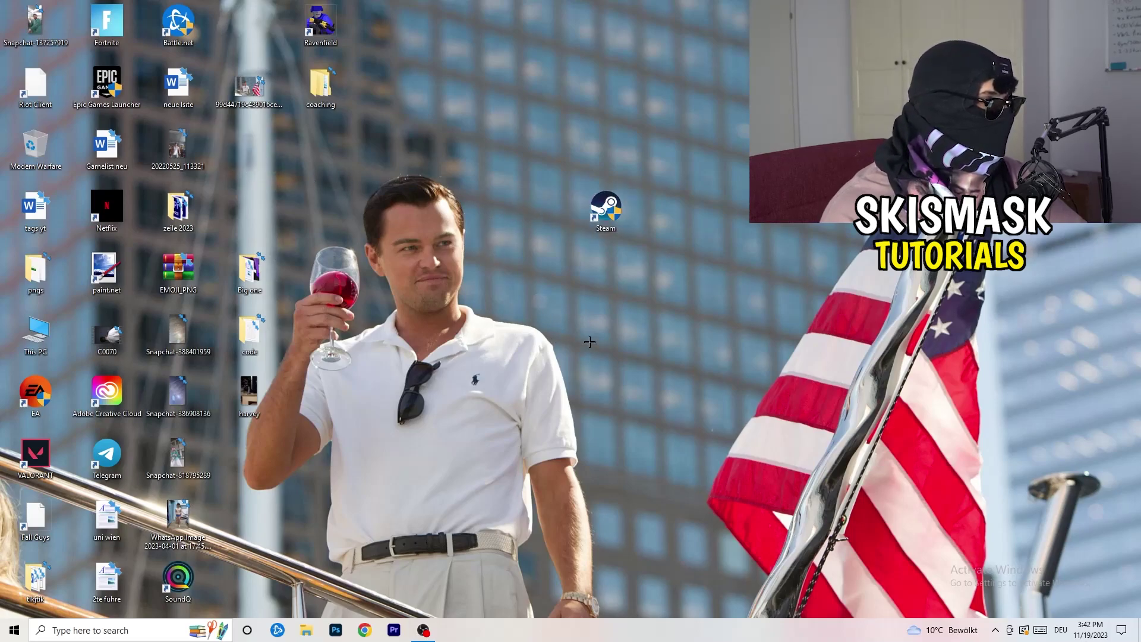
{"action": "right_click", "coordinate": [597, 213]}
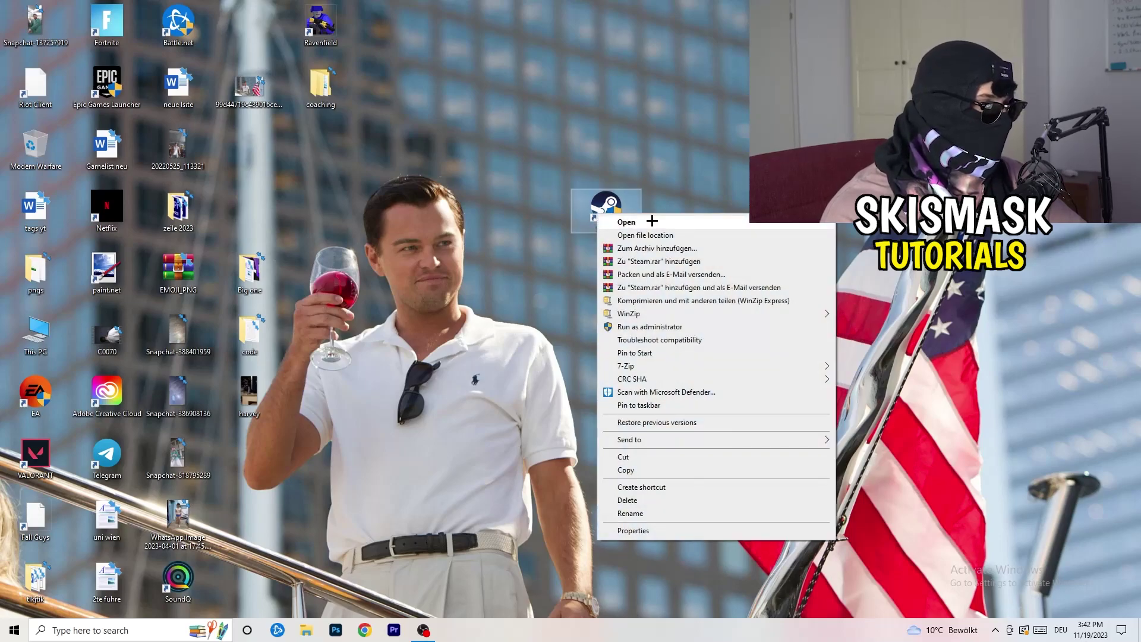
{"action": "left_click", "coordinate": [652, 531]}
{"action": "left_click_drag", "start_coordinate": [668, 221], "coordinate": [552, 167]}
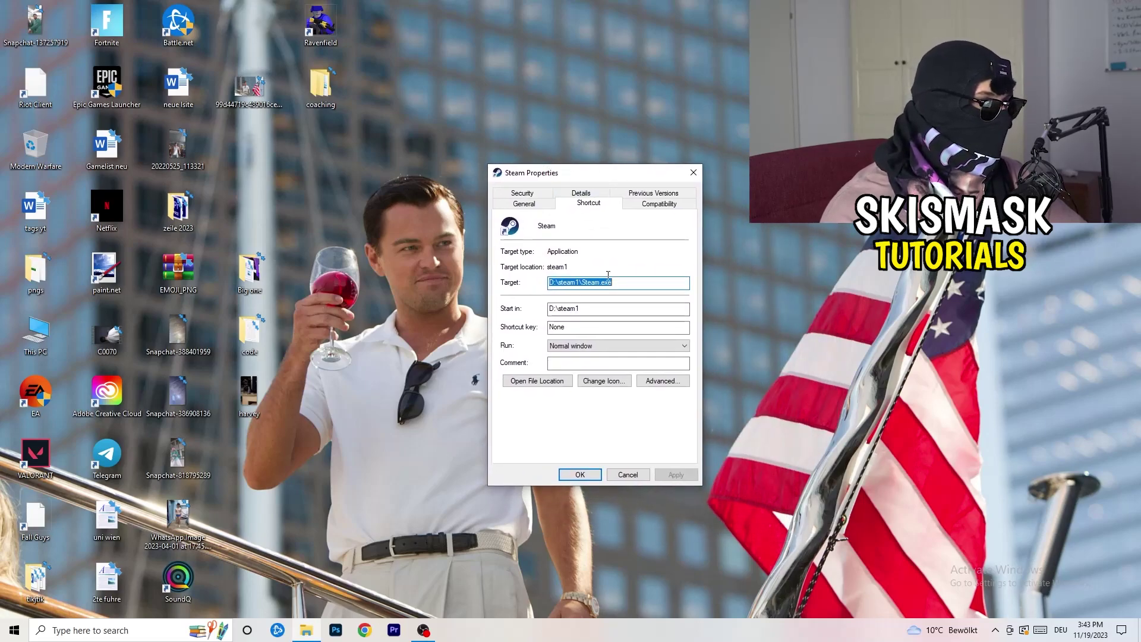
Run Steam in Windows 8 compatibility mode and apply the change
{"action": "left_click", "coordinate": [674, 205]}
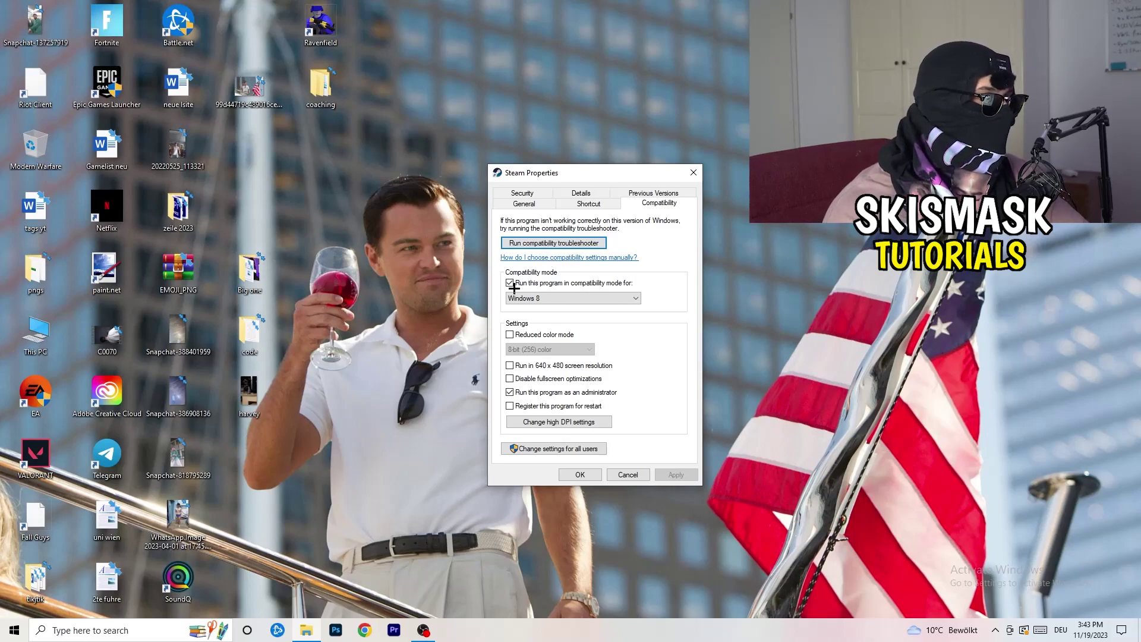
{"action": "left_click", "coordinate": [603, 282]}
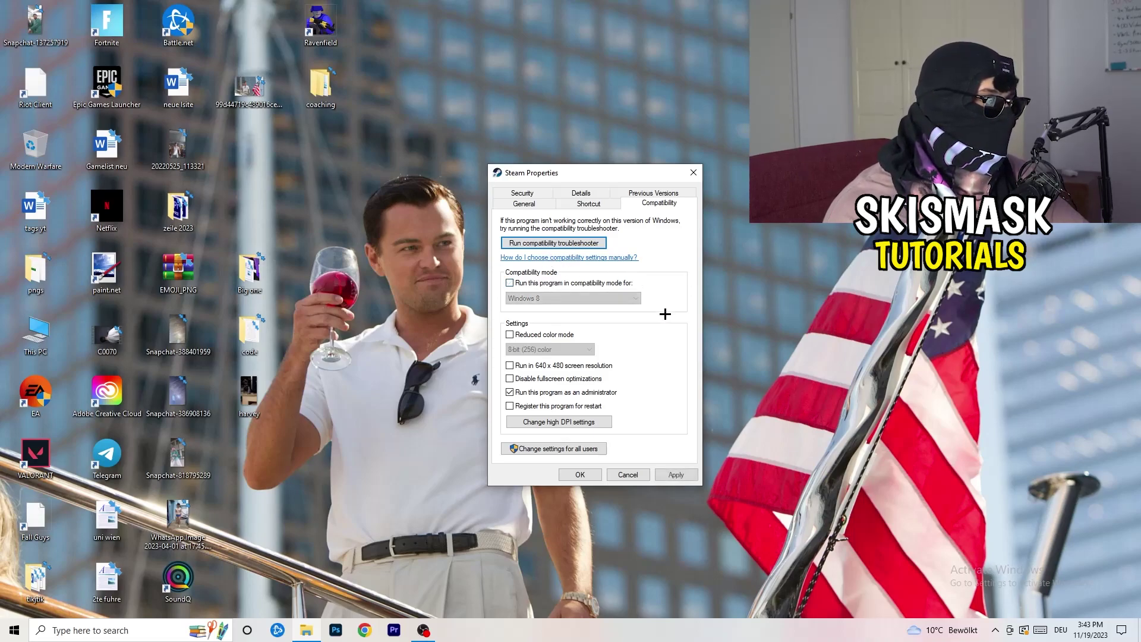
{"action": "left_click", "coordinate": [510, 283]}
{"action": "left_click", "coordinate": [562, 299]}
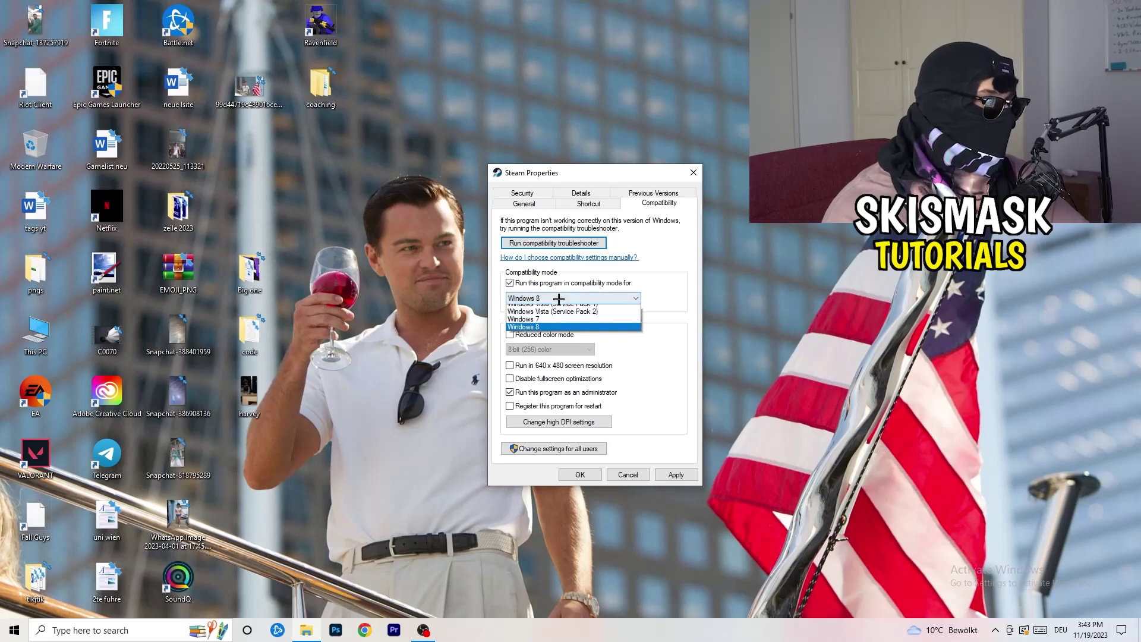
{"action": "left_click", "coordinate": [664, 346]}
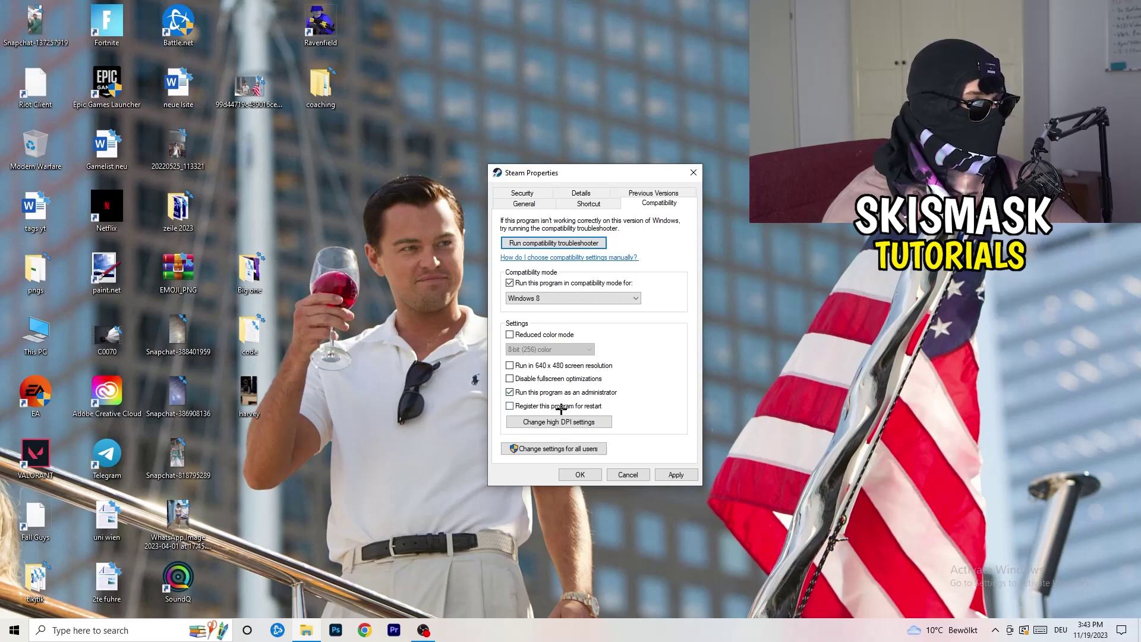
{"action": "left_click", "coordinate": [667, 474]}
{"action": "left_click", "coordinate": [580, 475]}
Reposition the Steam shortcut further right on the desktop and deselect it
{"action": "left_click_drag", "start_coordinate": [599, 202], "coordinate": [660, 208]}
{"action": "left_click_drag", "start_coordinate": [598, 164], "coordinate": [680, 316]}
{"action": "left_click", "coordinate": [691, 364]}
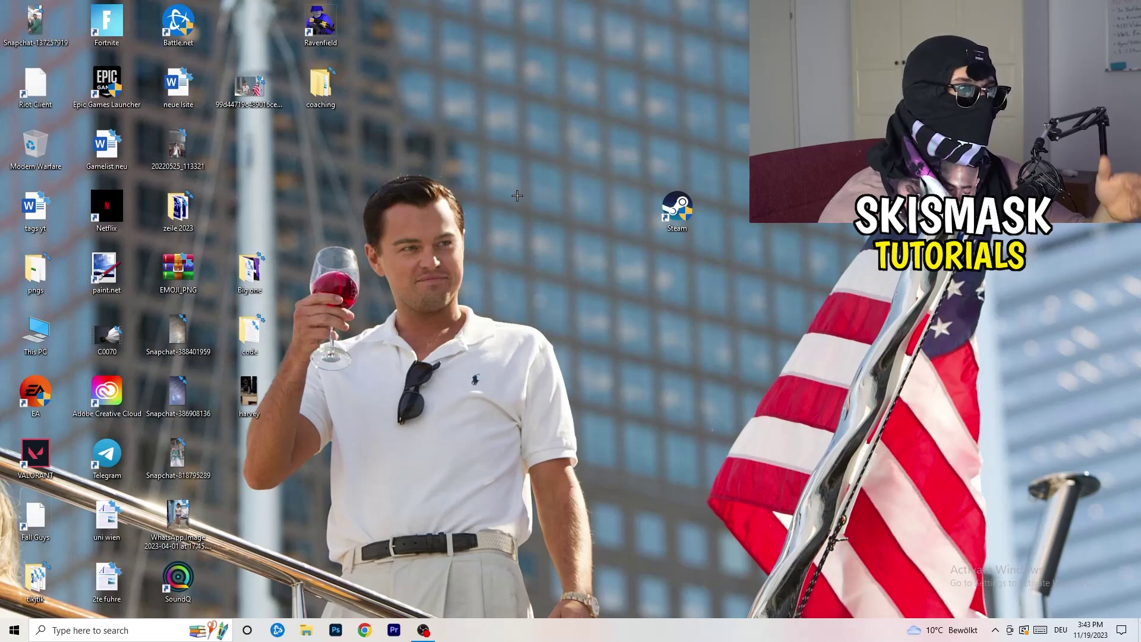
Drag the Steam shortcut back into the desktop icon grid, then bring up the Start menu
{"action": "left_click", "coordinate": [681, 218]}
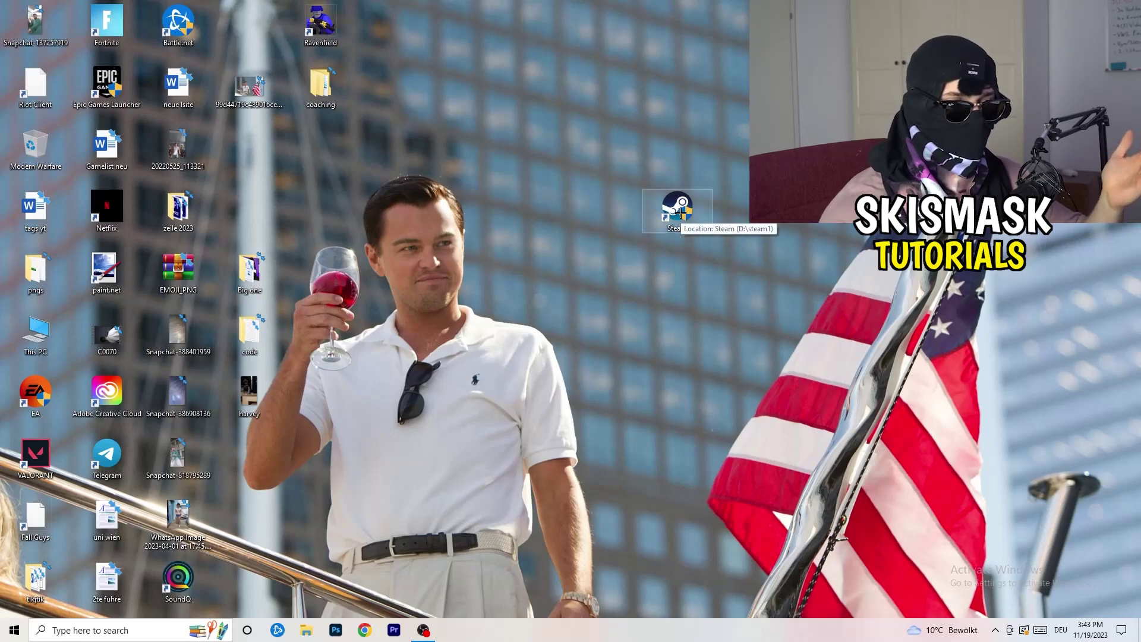
{"action": "right_click", "coordinate": [681, 217]}
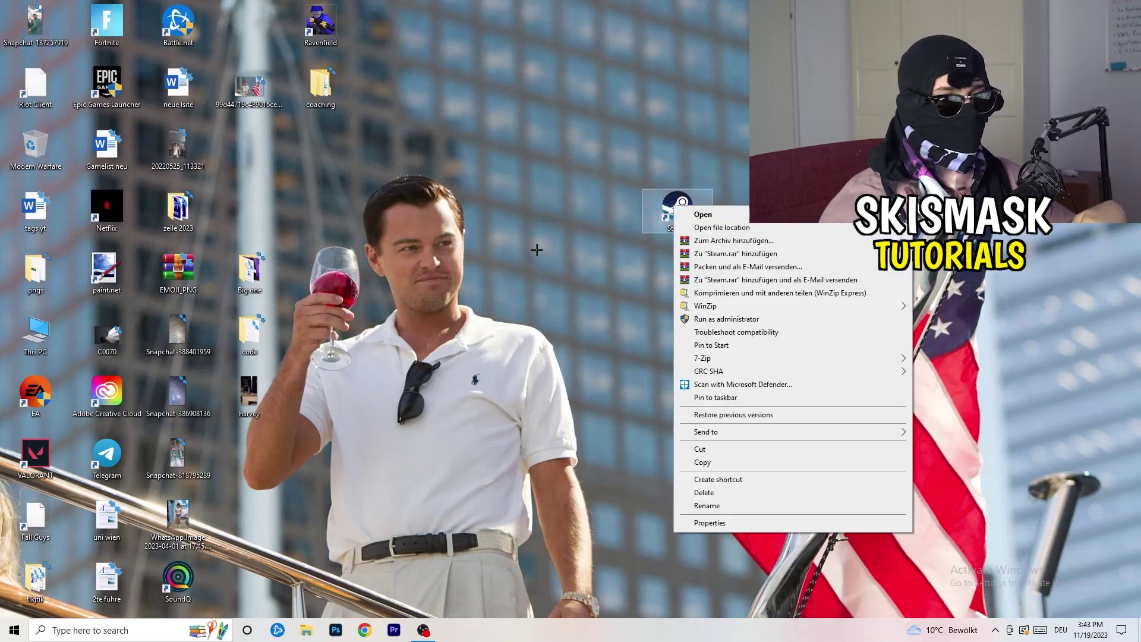
{"action": "left_click", "coordinate": [599, 335]}
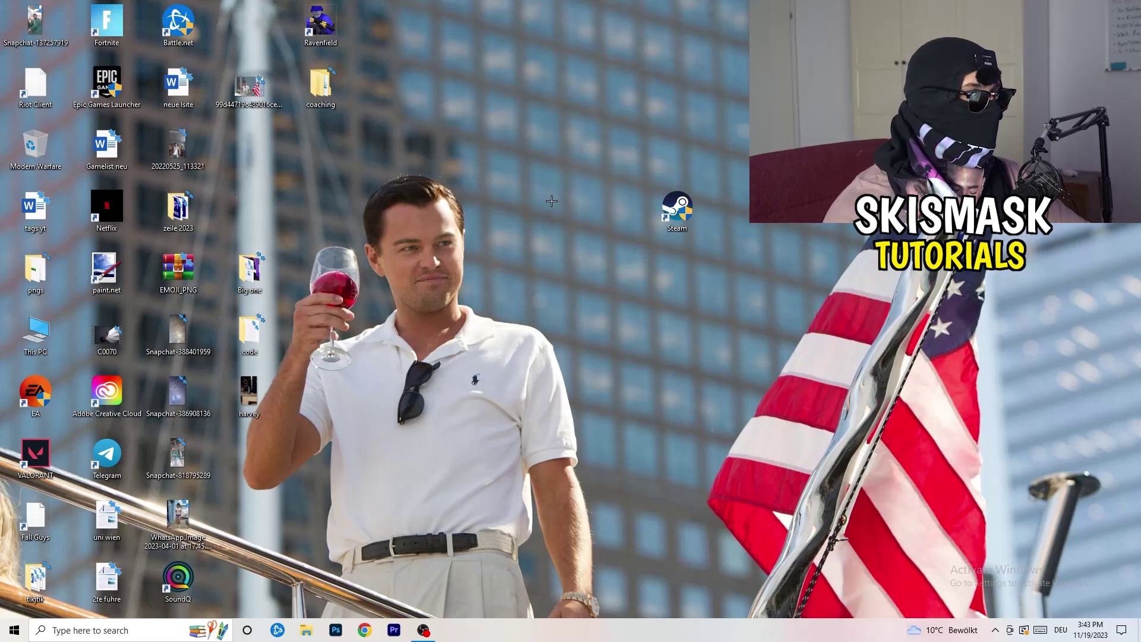
{"action": "left_click_drag", "start_coordinate": [676, 211], "coordinate": [253, 149]}
{"action": "left_click", "coordinate": [466, 136]}
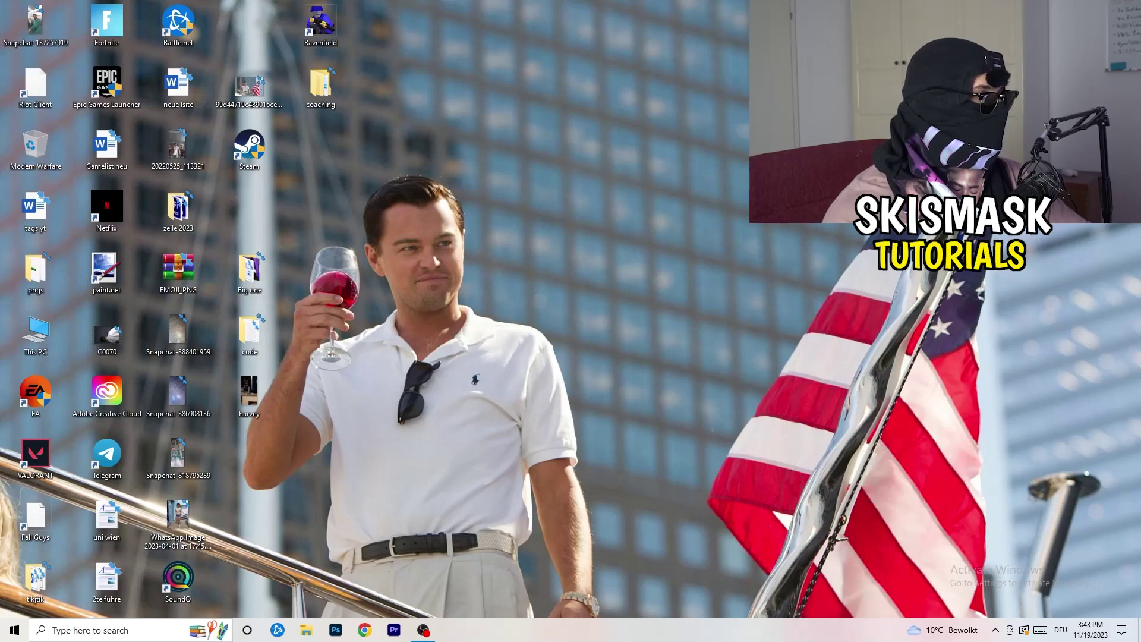
{"action": "left_click", "coordinate": [14, 630]}
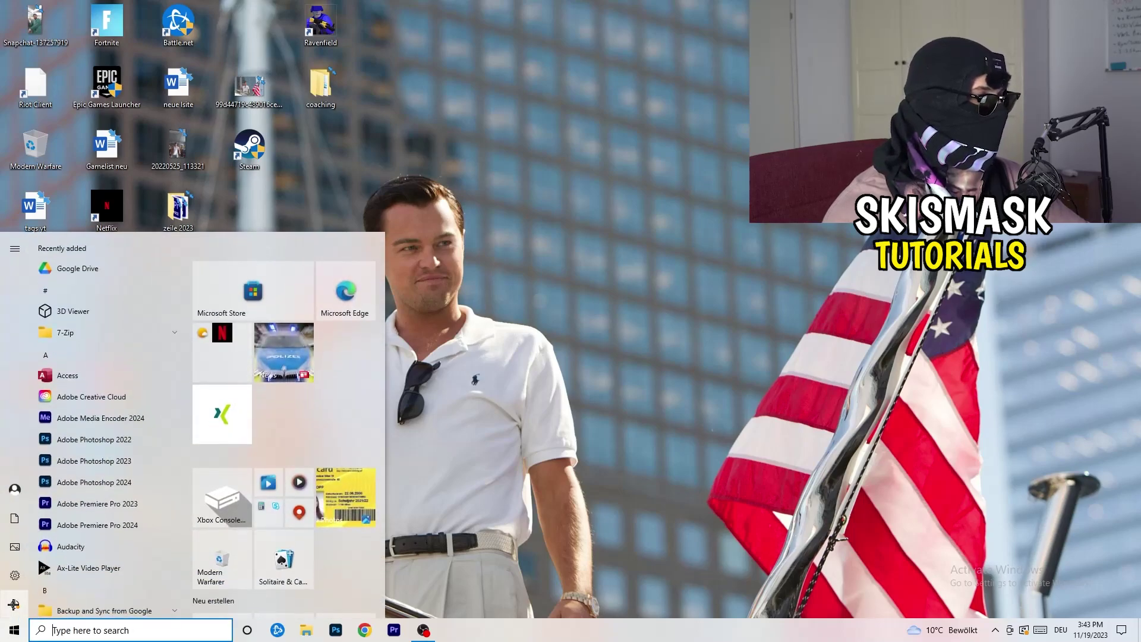
Verify background recording is Off under Gaming > Captures, then go to Game Mode
{"action": "left_click", "coordinate": [15, 580]}
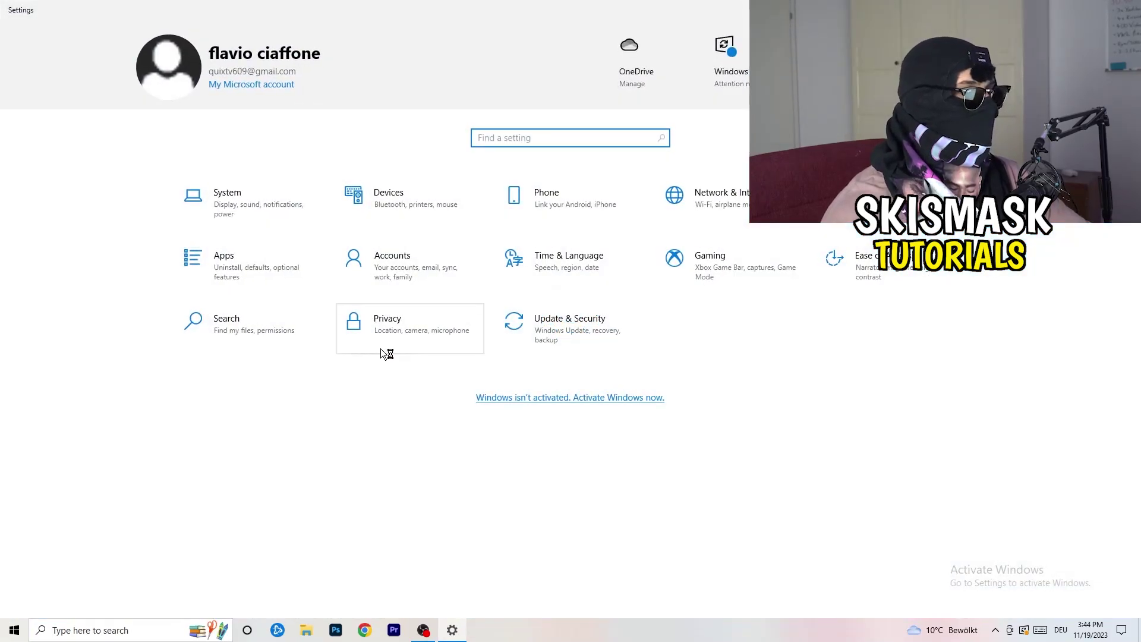
{"action": "left_click", "coordinate": [667, 258]}
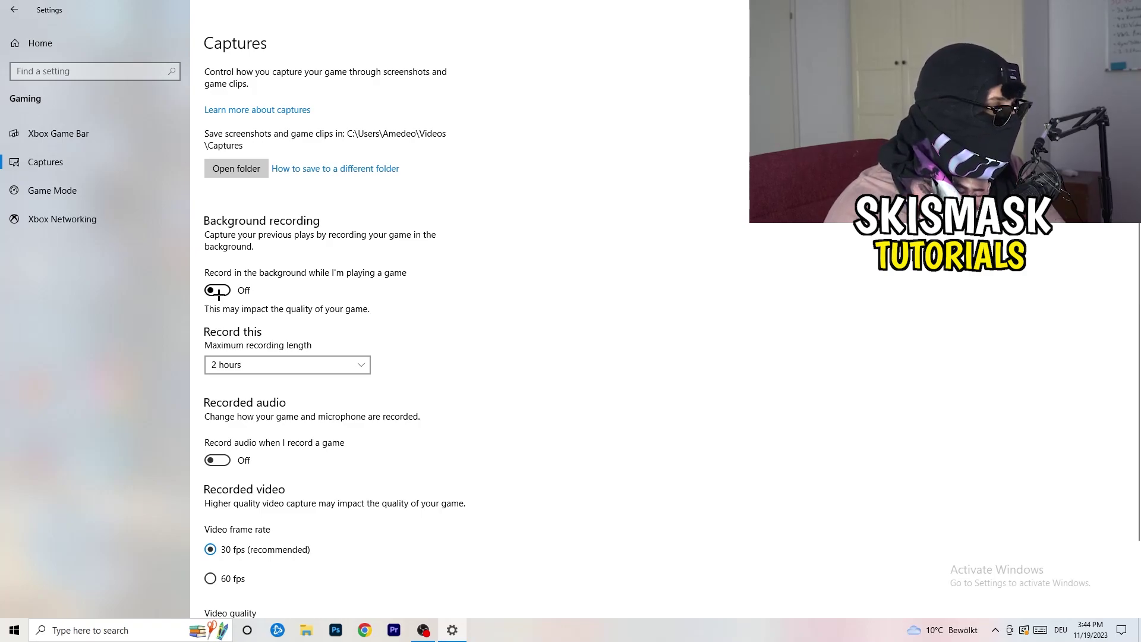
{"action": "scroll", "coordinate": [382, 400], "scroll_direction": "down", "scroll_amount": 3}
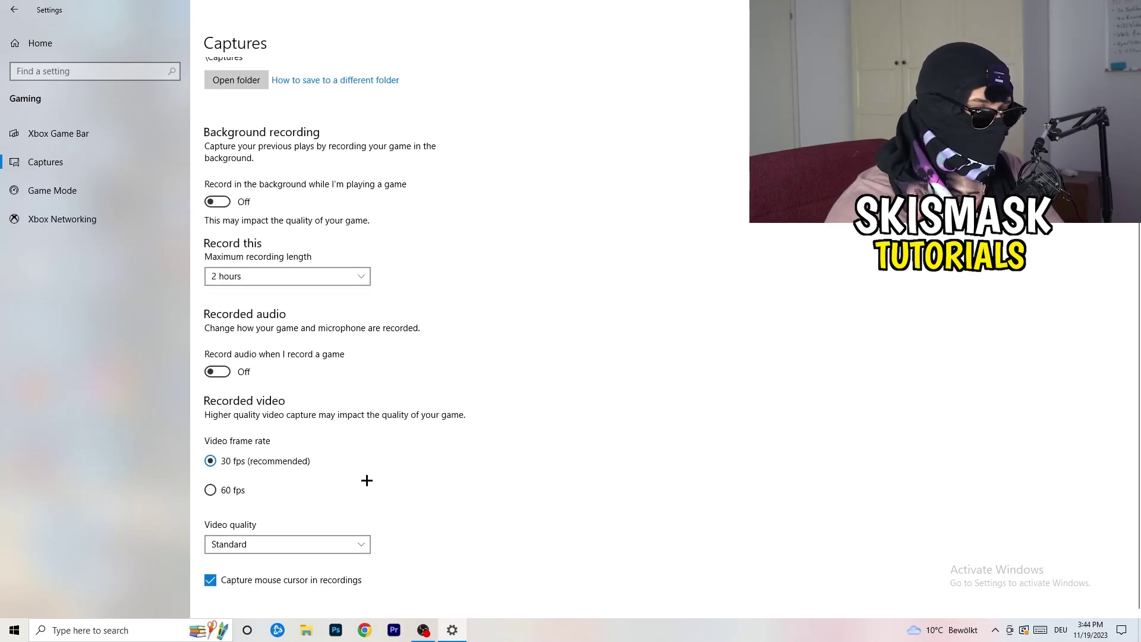
{"action": "scroll", "coordinate": [367, 481], "scroll_direction": "up", "scroll_amount": 3}
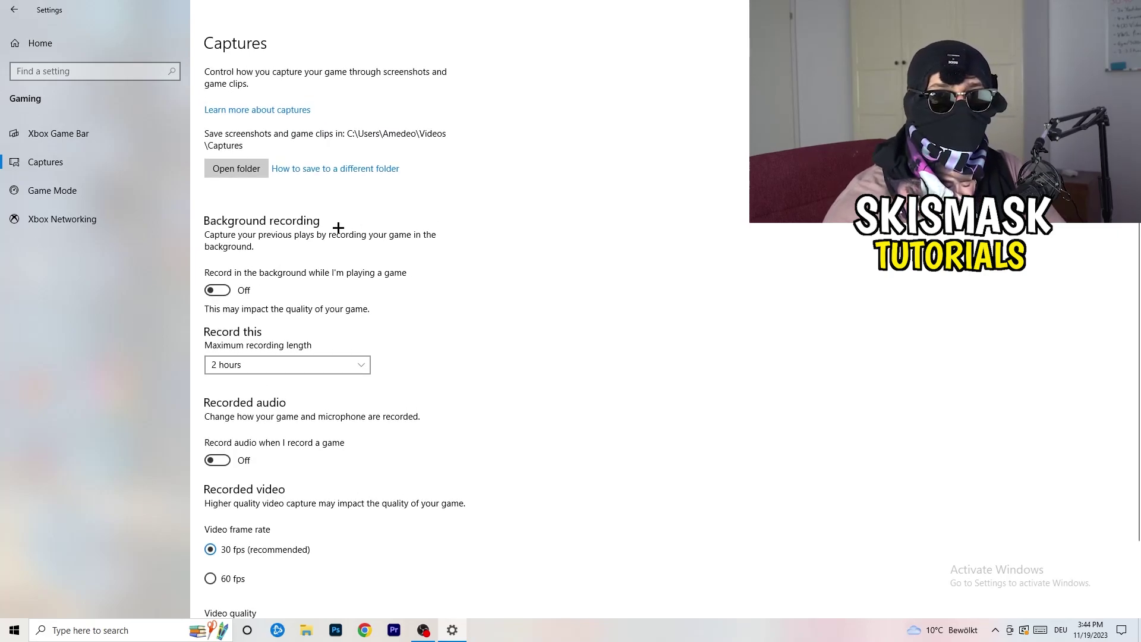
{"action": "left_click", "coordinate": [57, 190]}
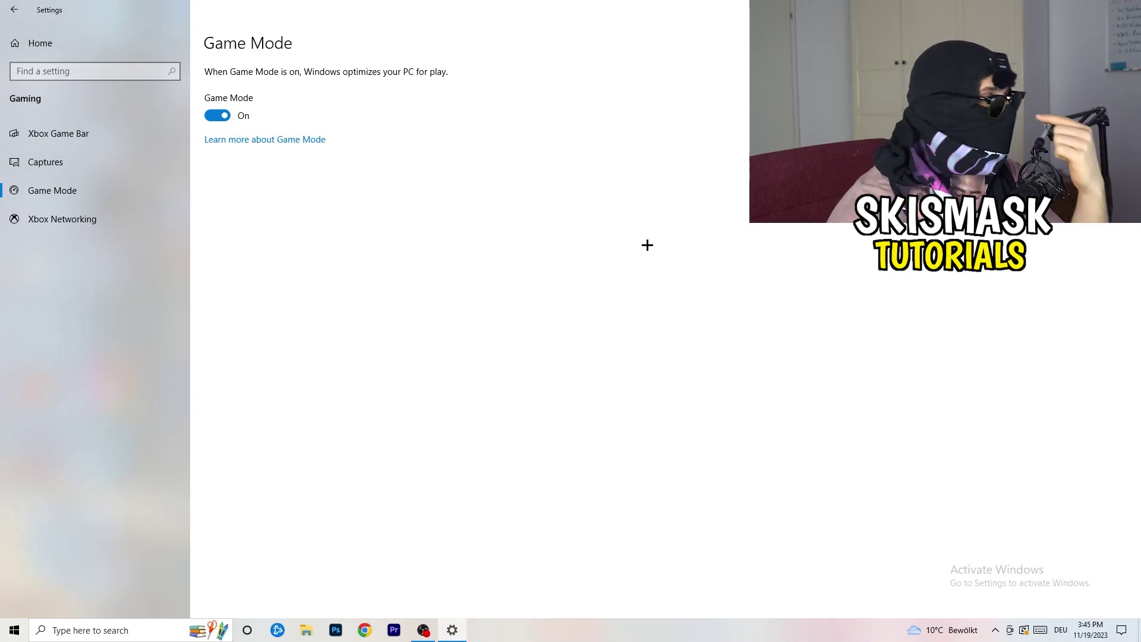
Leave Game Mode switched on and go back to the Settings home page
{"action": "left_click", "coordinate": [12, 7]}
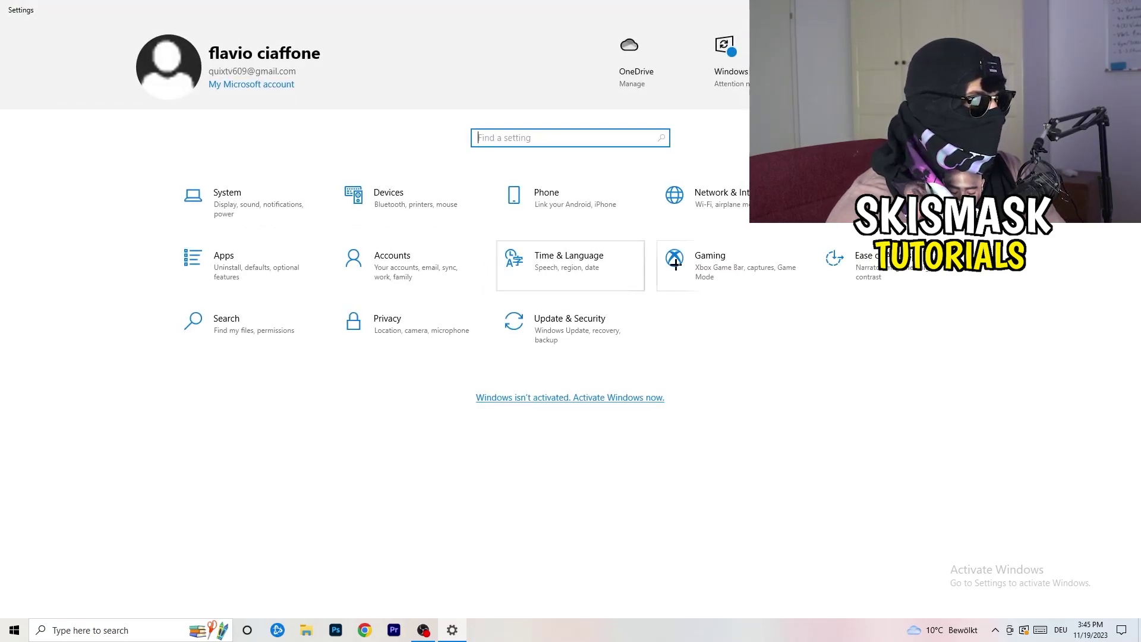
Review Windows Update showing a cumulative update pending restart, then close Settings
{"action": "left_click", "coordinate": [559, 326]}
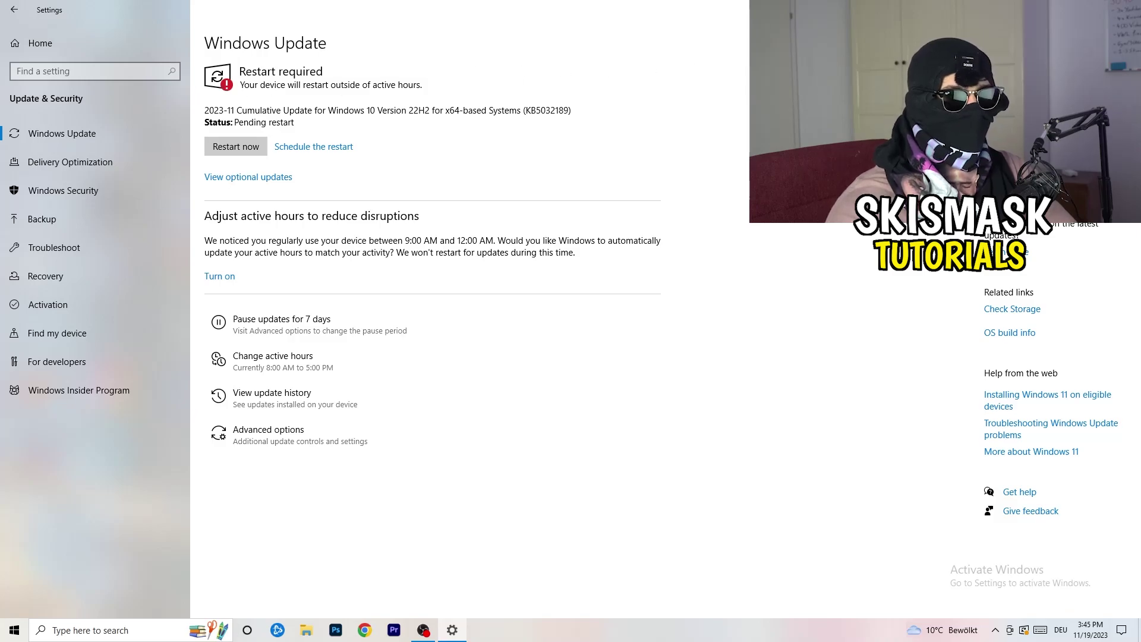
{"action": "left_click", "coordinate": [1127, 7]}
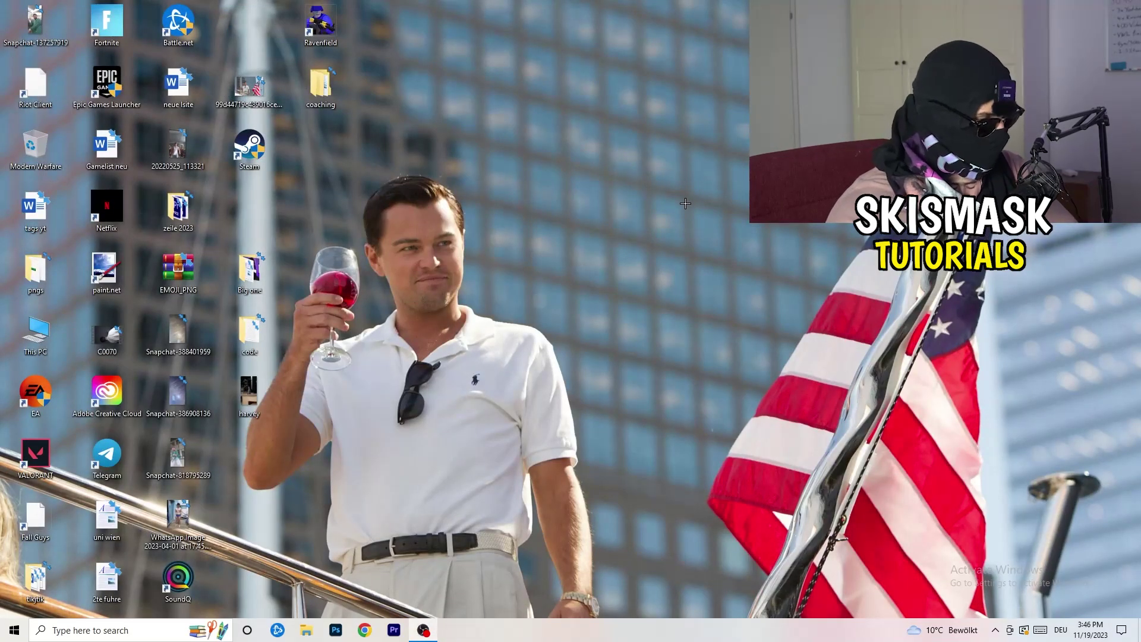